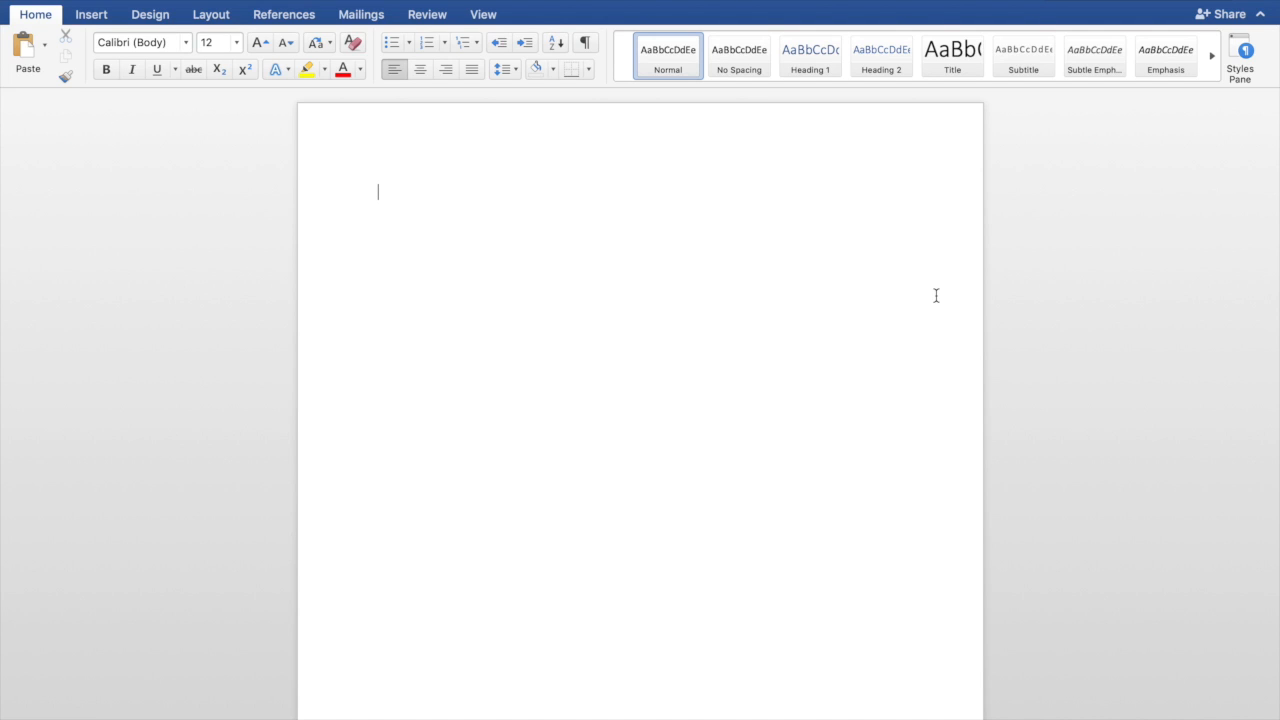
Clear the sample text 'MLA or APA' from the page
type("MLA or APA")
key("BackSpace")
key("BackSpace")
key("BackSpace")
key("BackSpace")
key("BackSpace")
key("BackSpace")
key("super+a")
key("BackSpace")
Set line spacing to Double with no extra space between same-style paragraphs
left_click(284, 0)
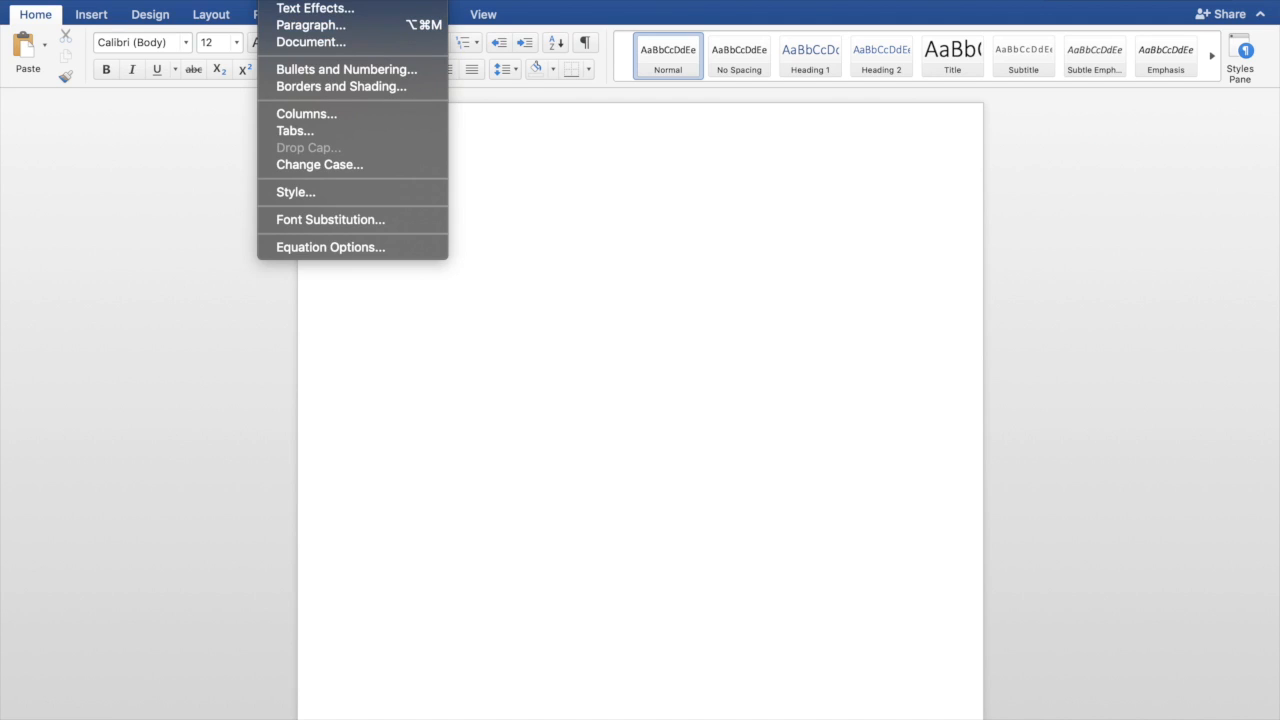
left_click(296, 30)
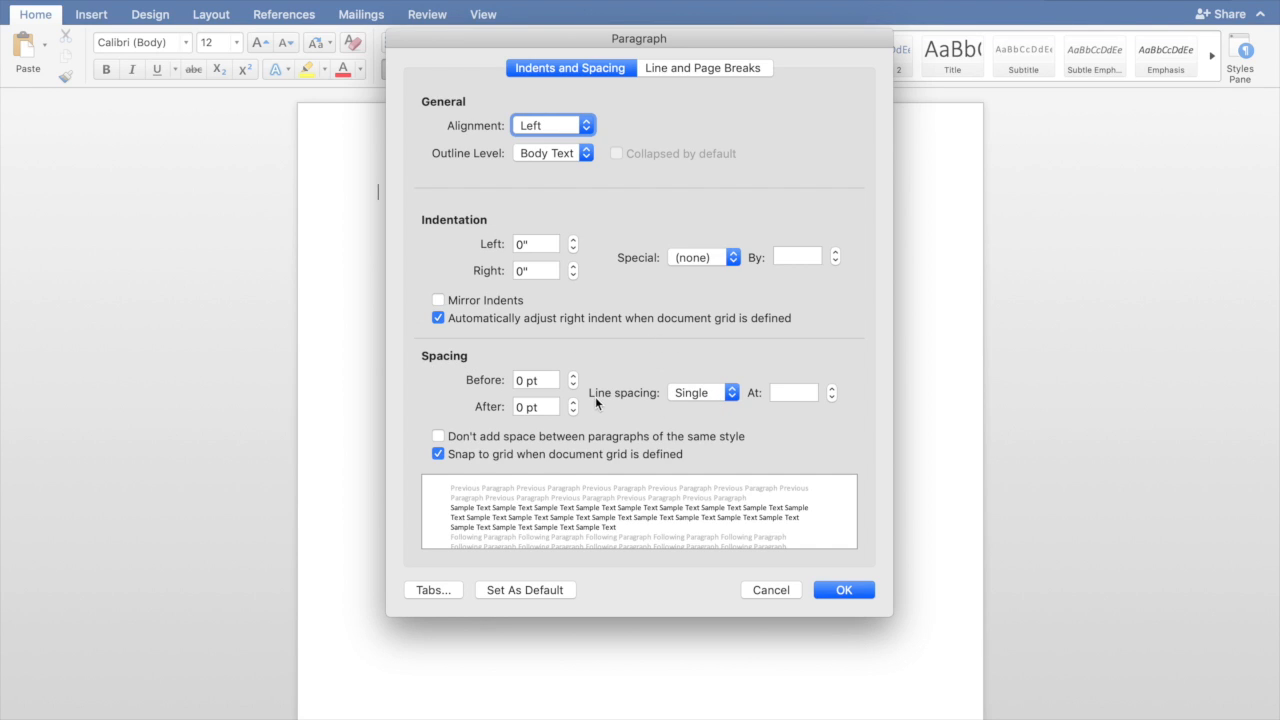
left_click(682, 392)
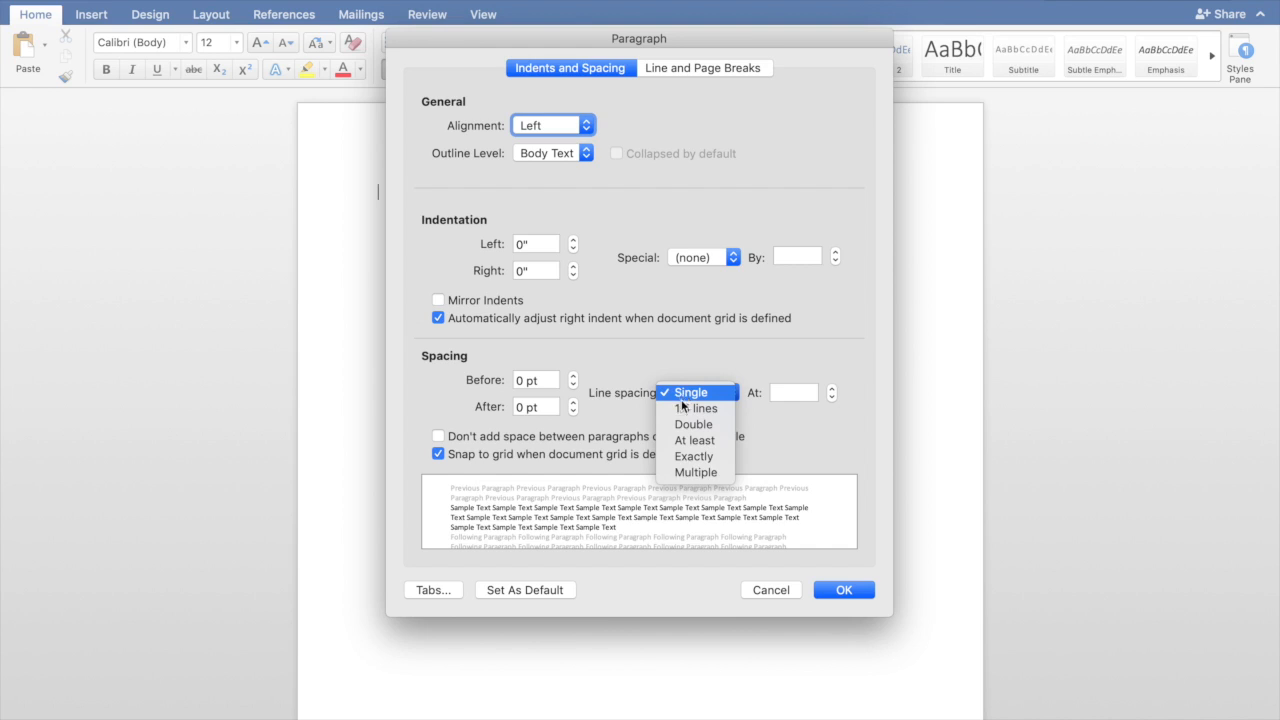
left_click(686, 424)
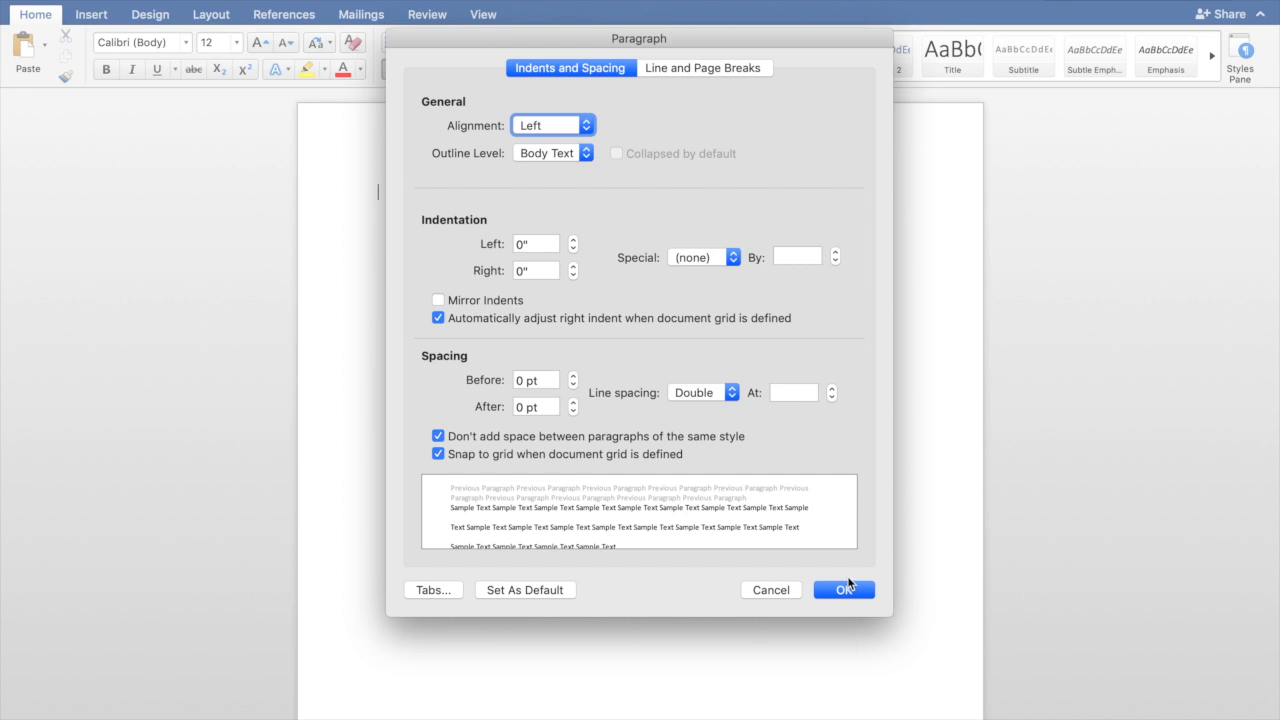
left_click(847, 597)
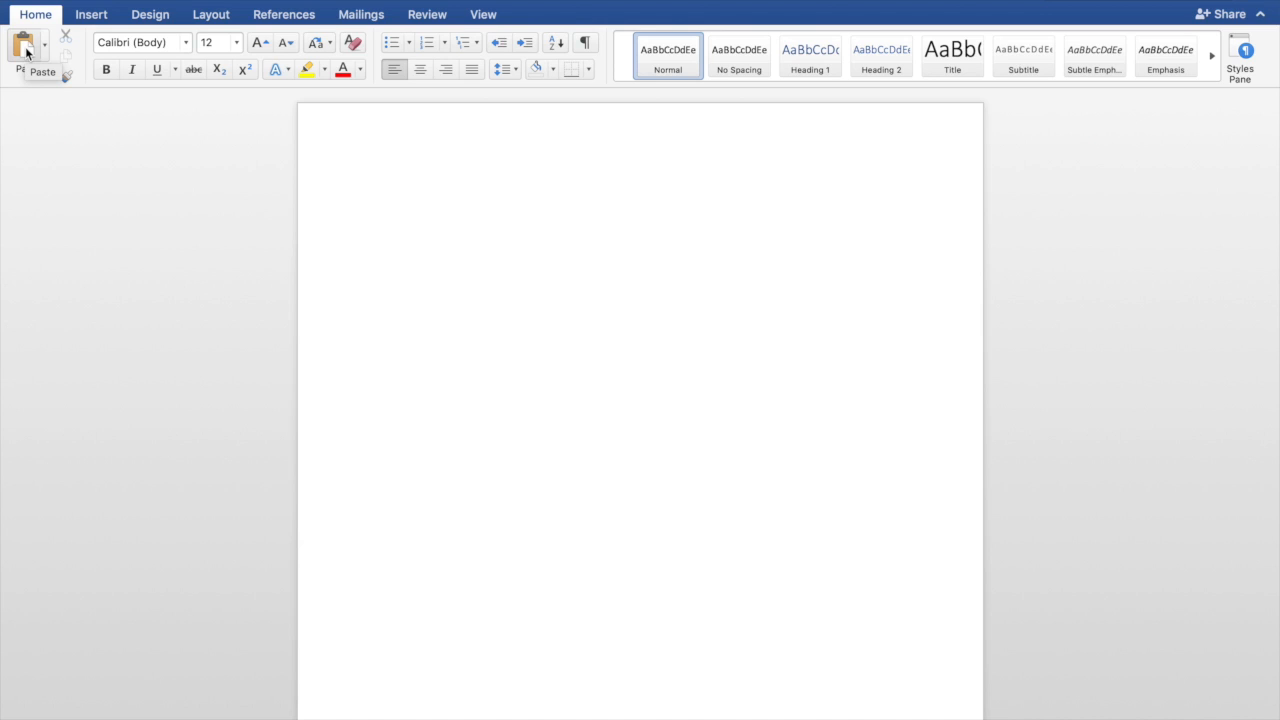
Switch the font from Calibri to Times New Roman and keep the size at 12
left_click(173, 44)
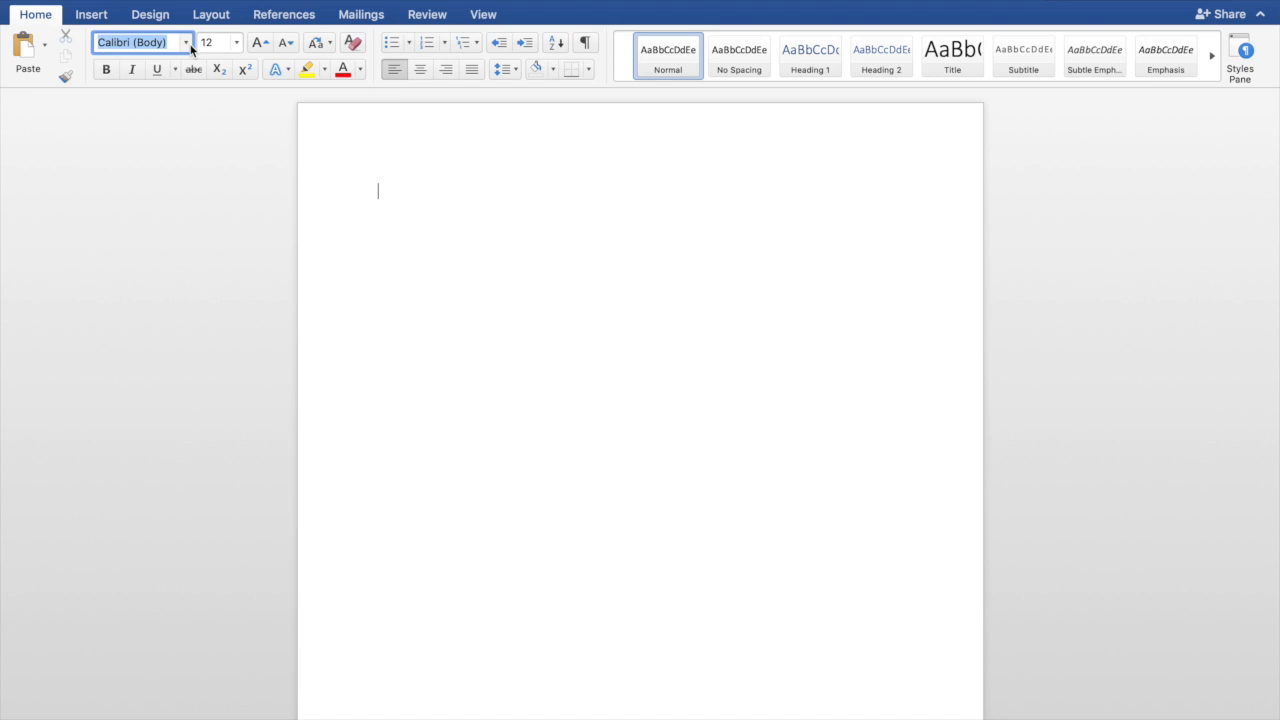
left_click(188, 44)
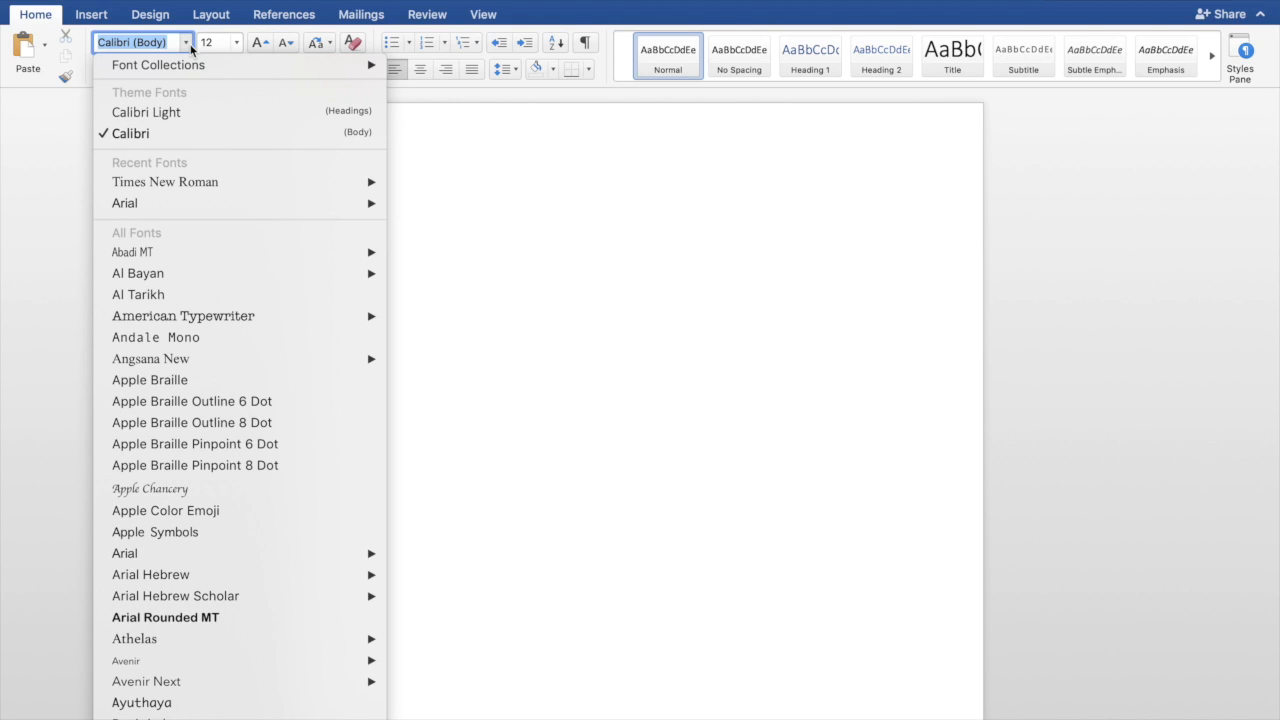
mouse_move(185, 188)
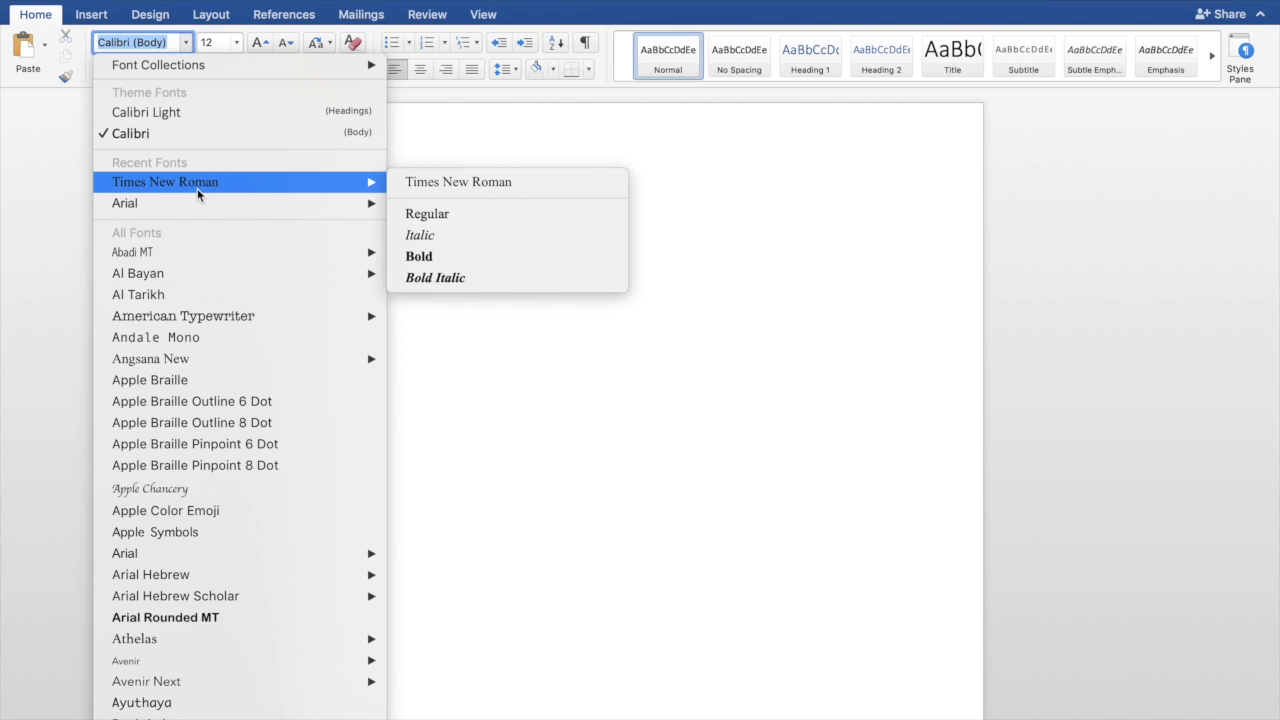
left_click(198, 190)
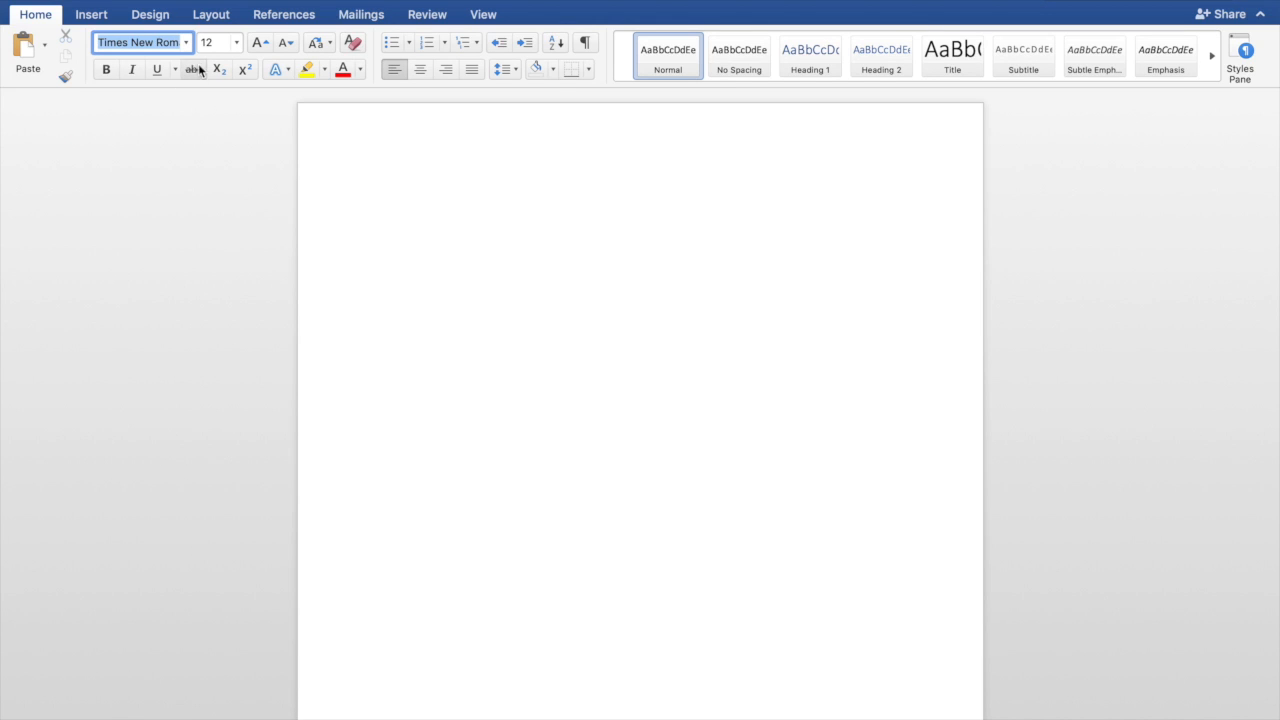
left_click_drag(214, 40, 198, 42)
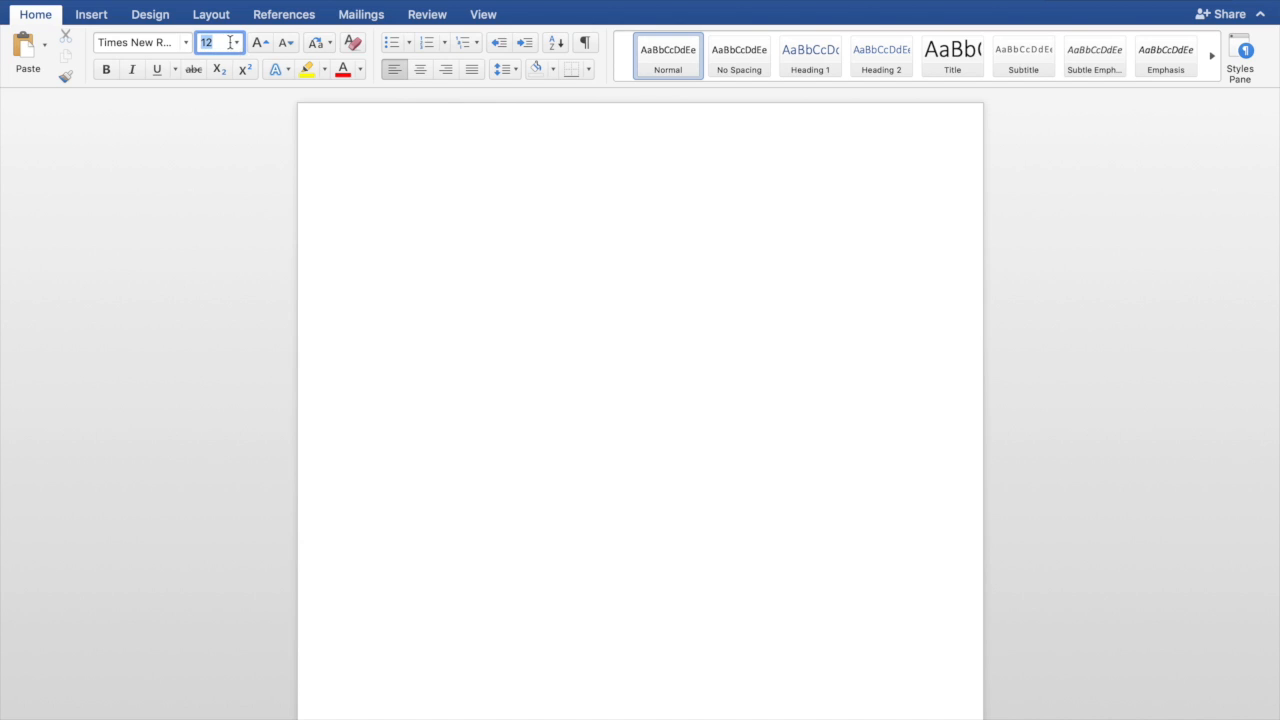
left_click(228, 42)
left_click(237, 43)
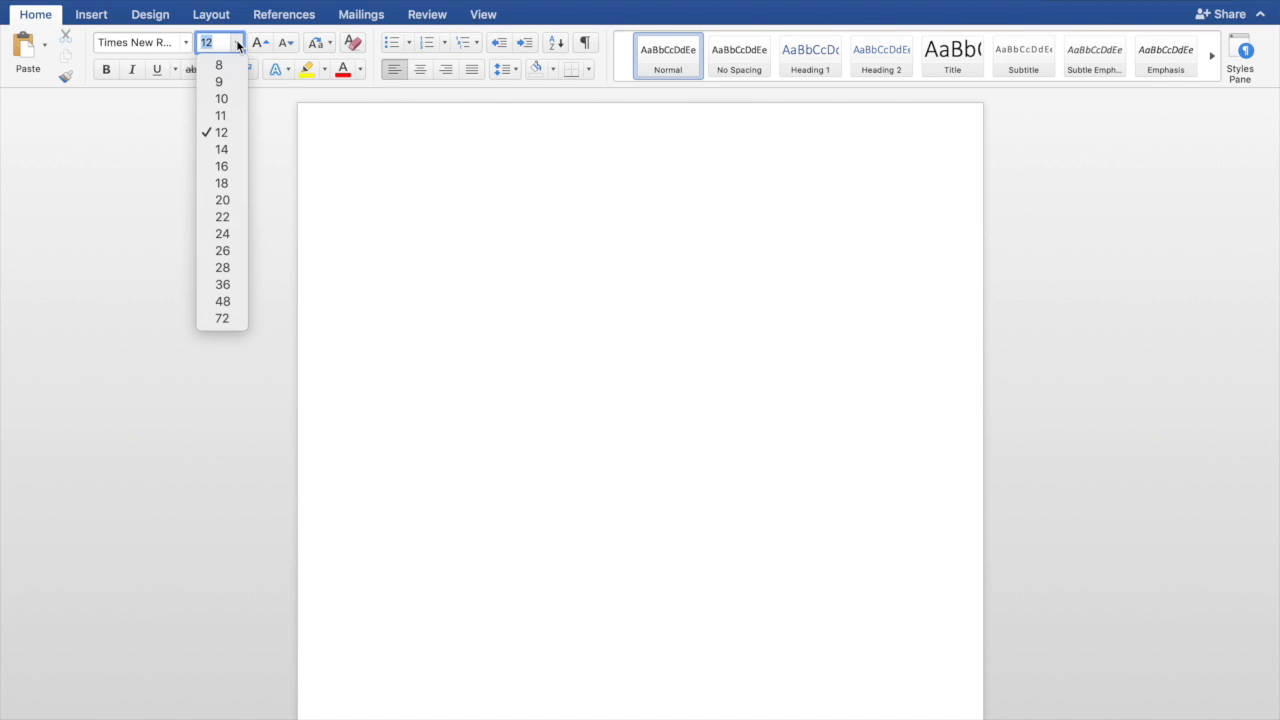
left_click(232, 133)
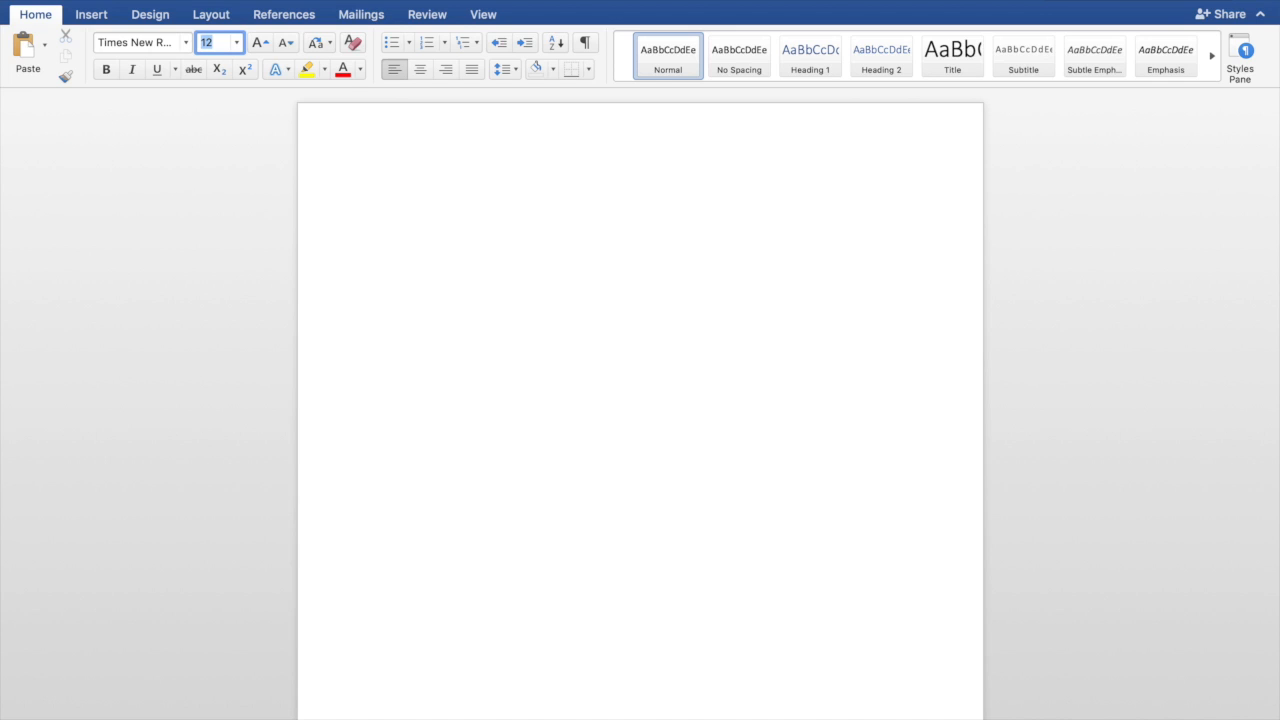
left_click(184, 0)
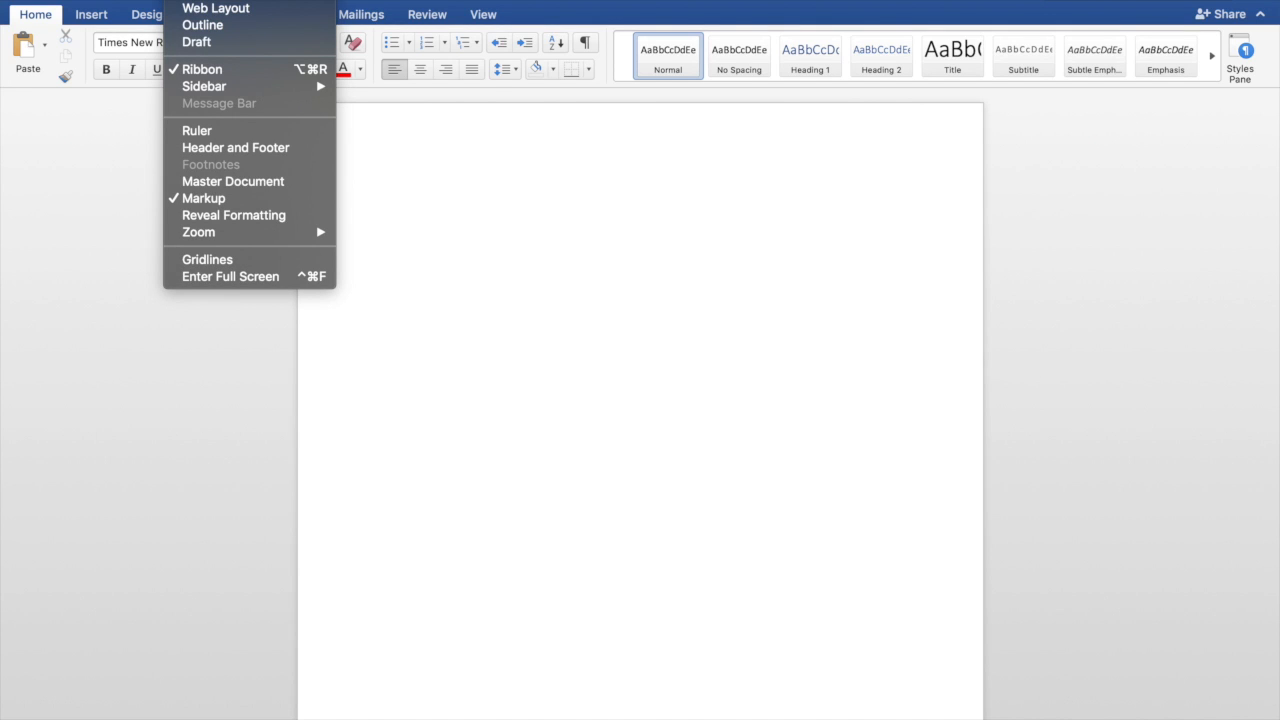
Type the author's surname right-aligned in the page header, then close the header
left_click(239, 148)
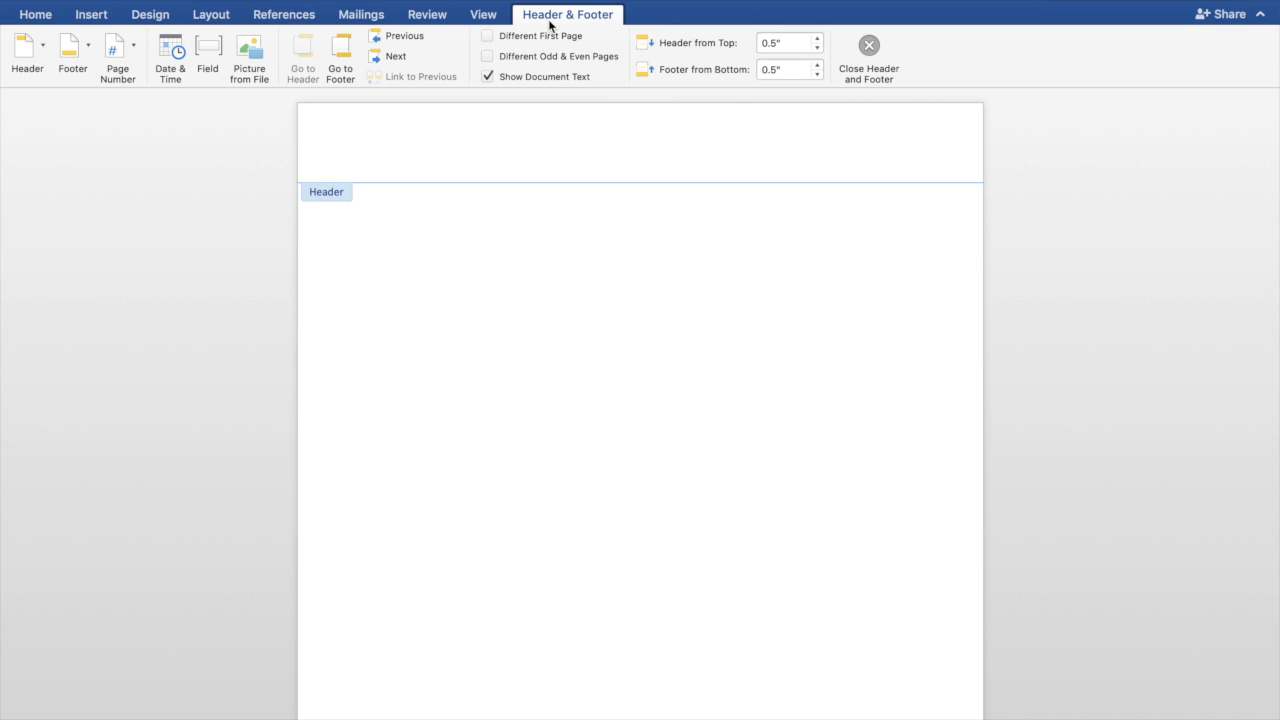
left_click(44, 17)
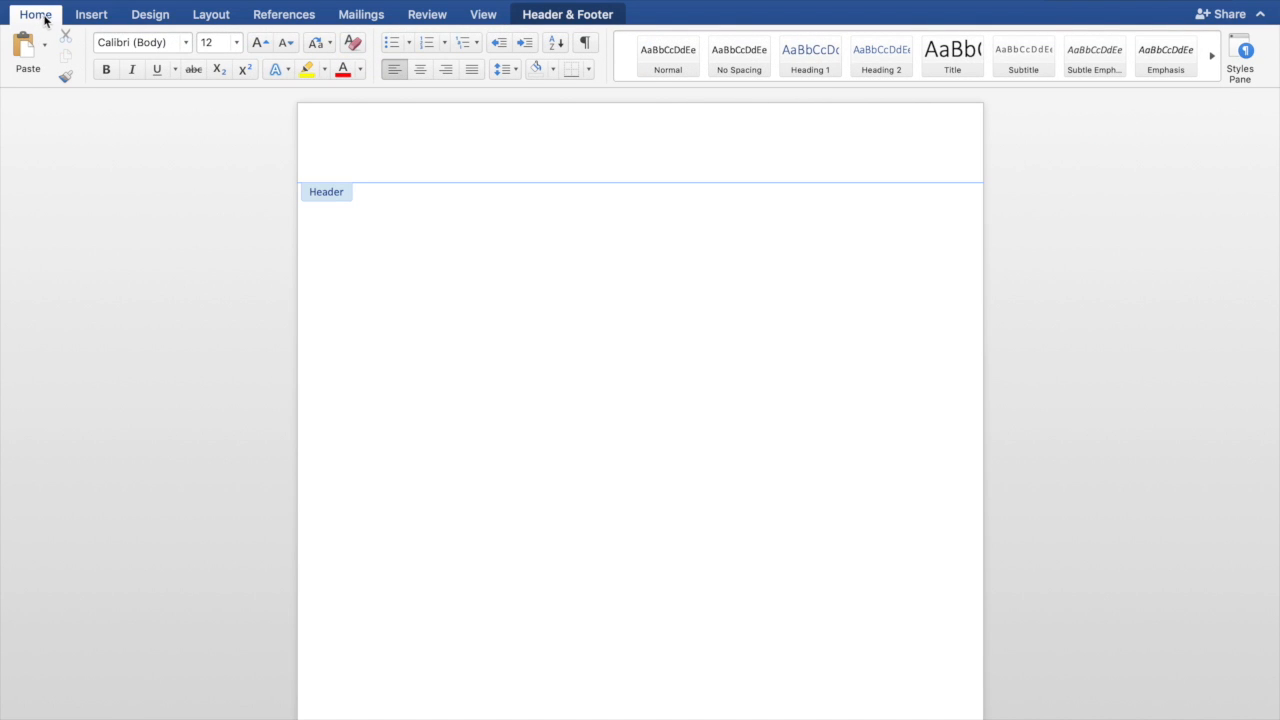
left_click(447, 73)
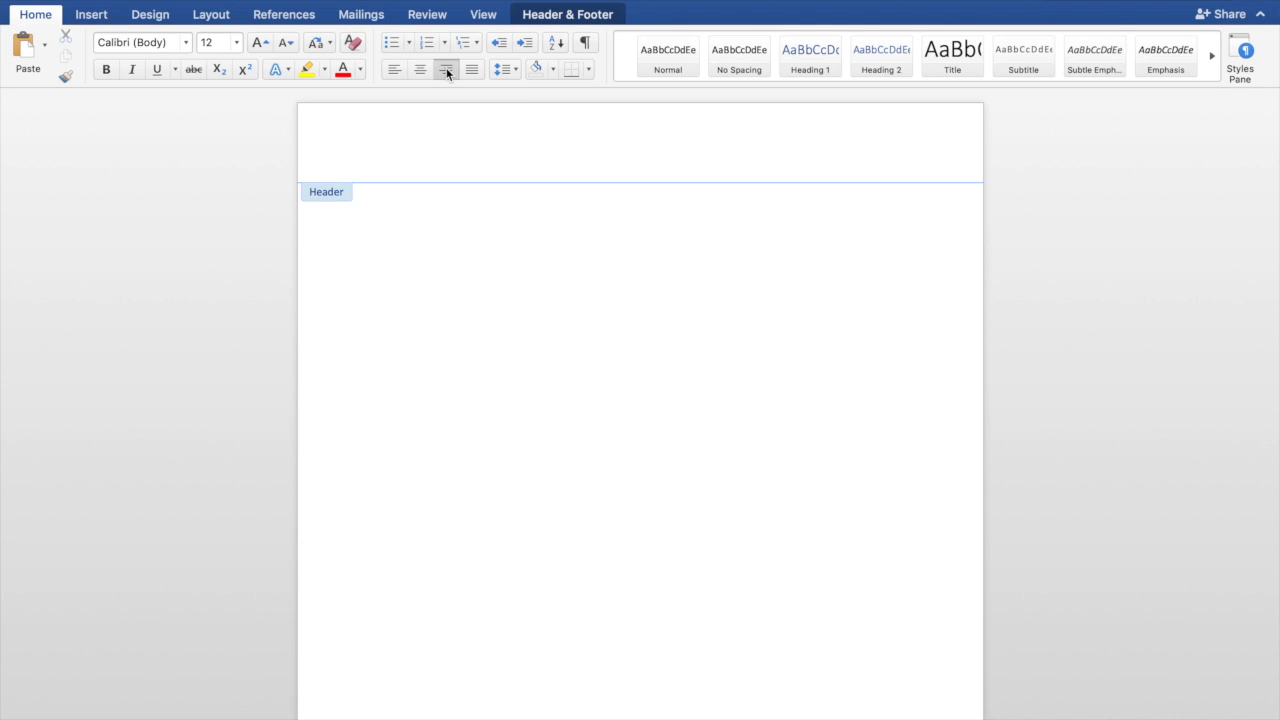
type("Saul")
left_click(604, 17)
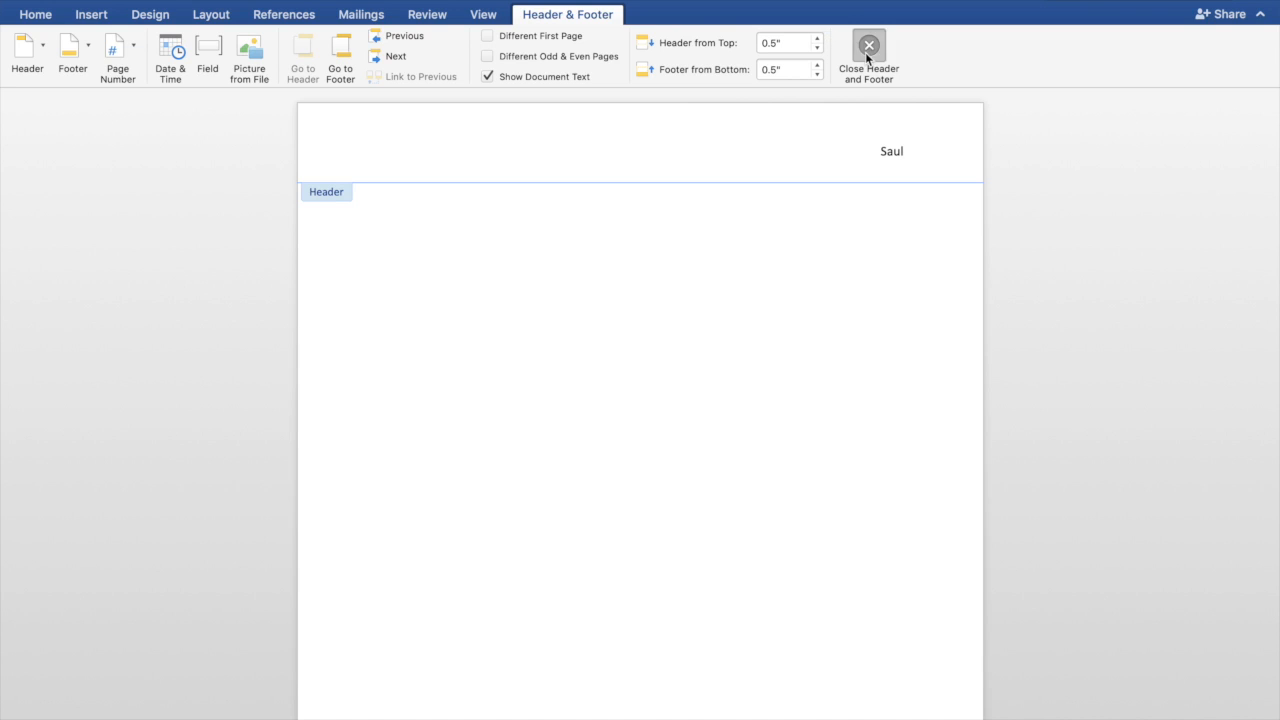
left_click(866, 54)
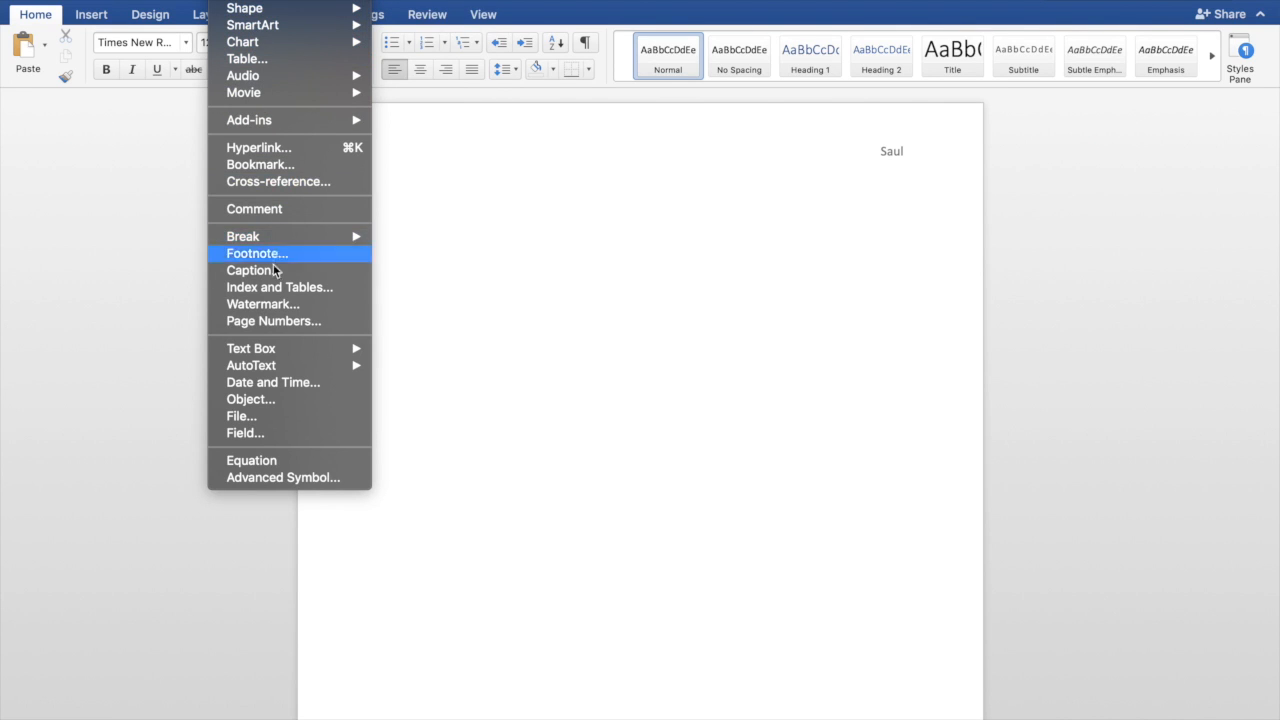
Insert a right-aligned page number in the header at the top of the page
left_click(277, 321)
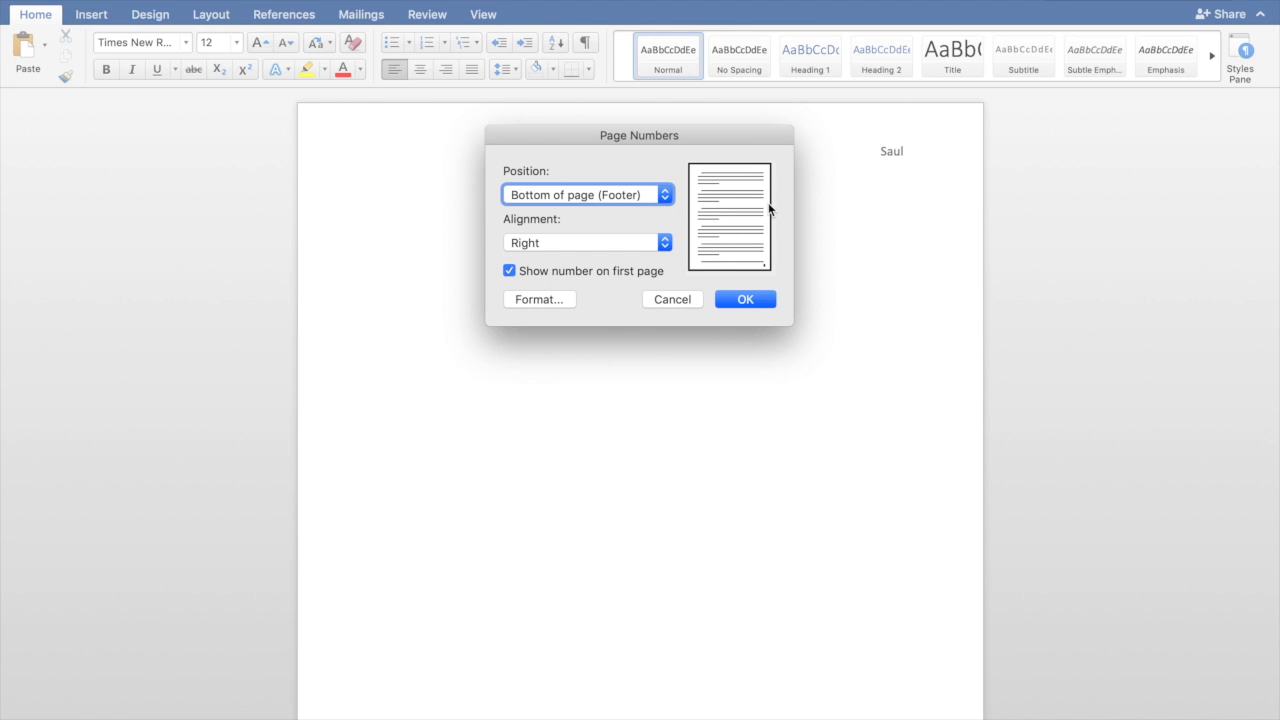
left_click(665, 196)
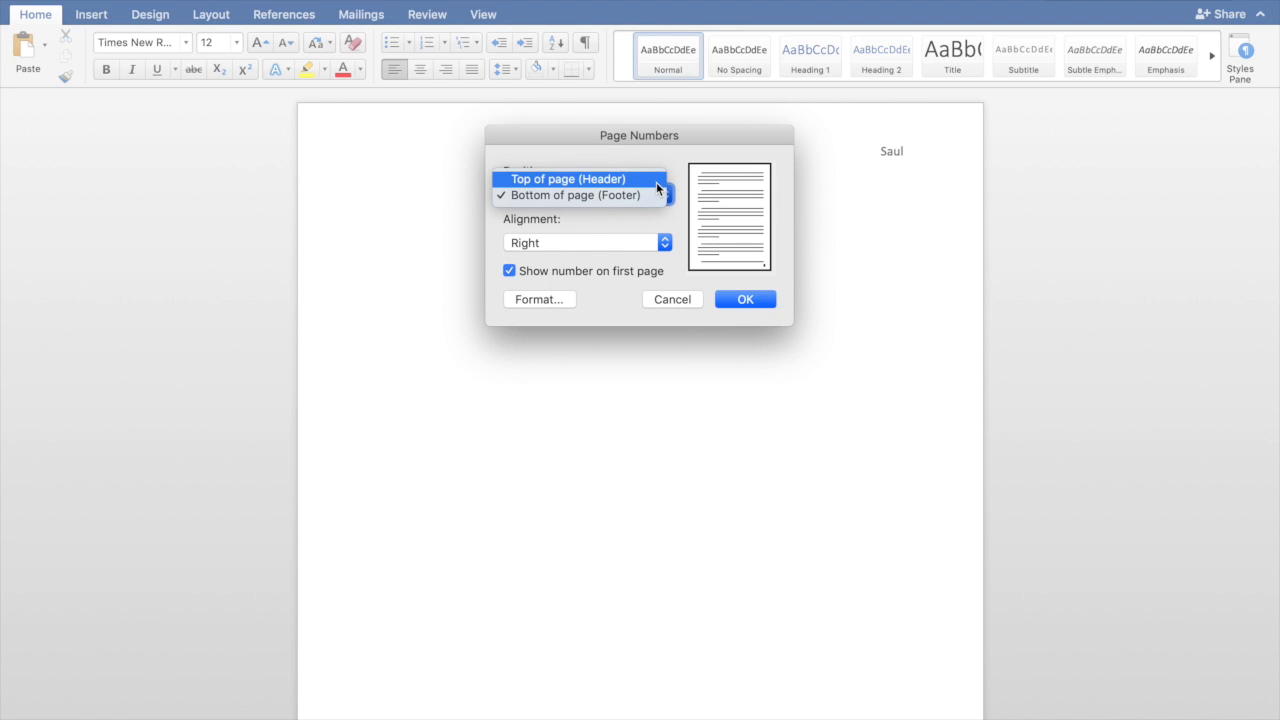
left_click(657, 182)
left_click(659, 244)
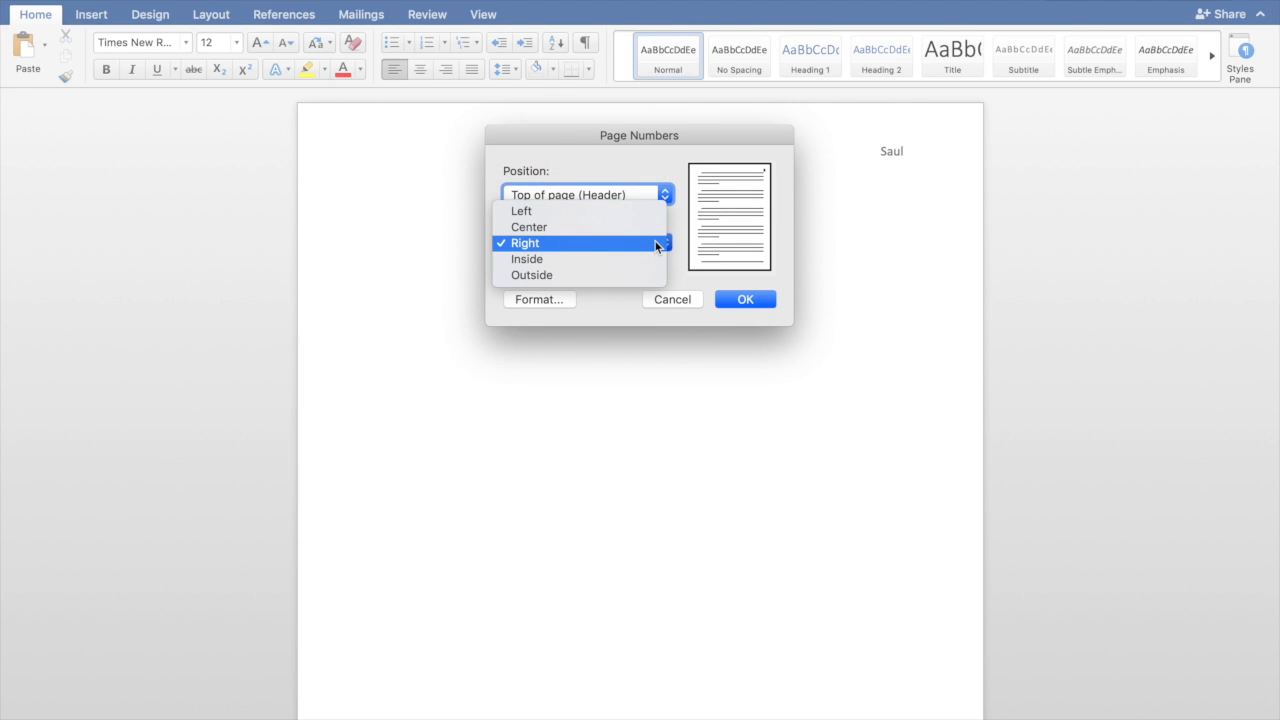
left_click(657, 244)
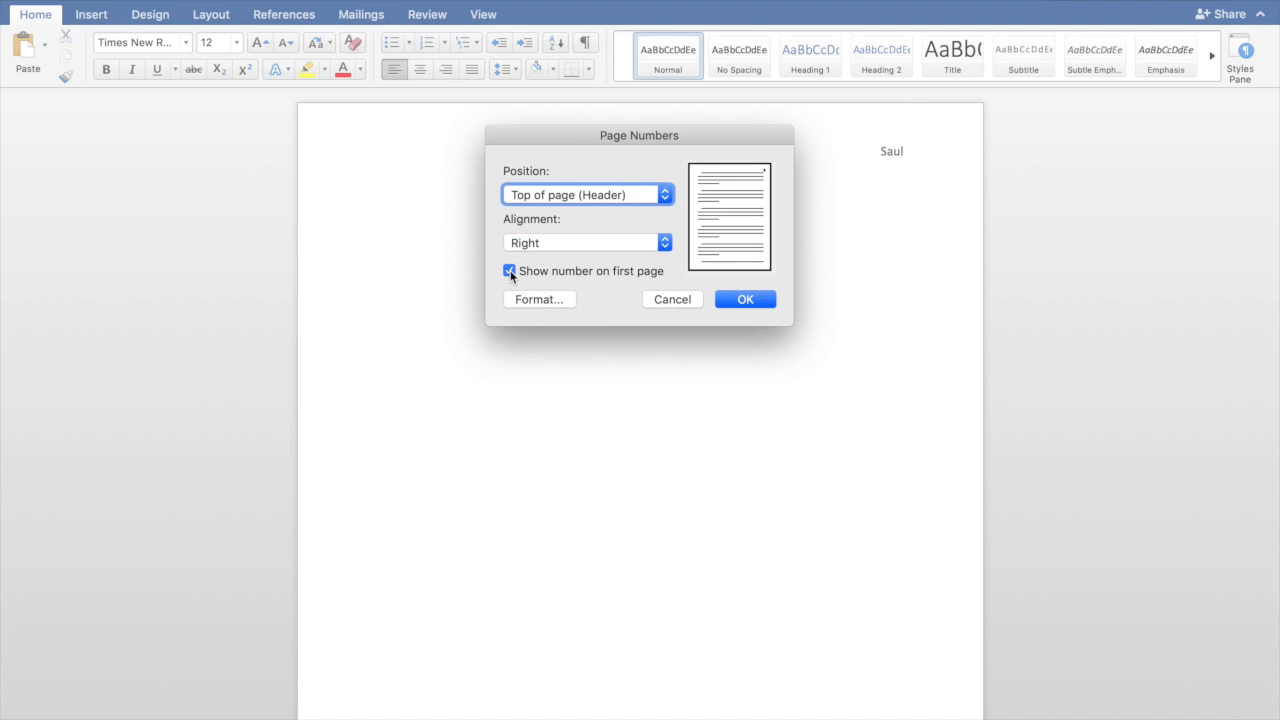
left_click(740, 300)
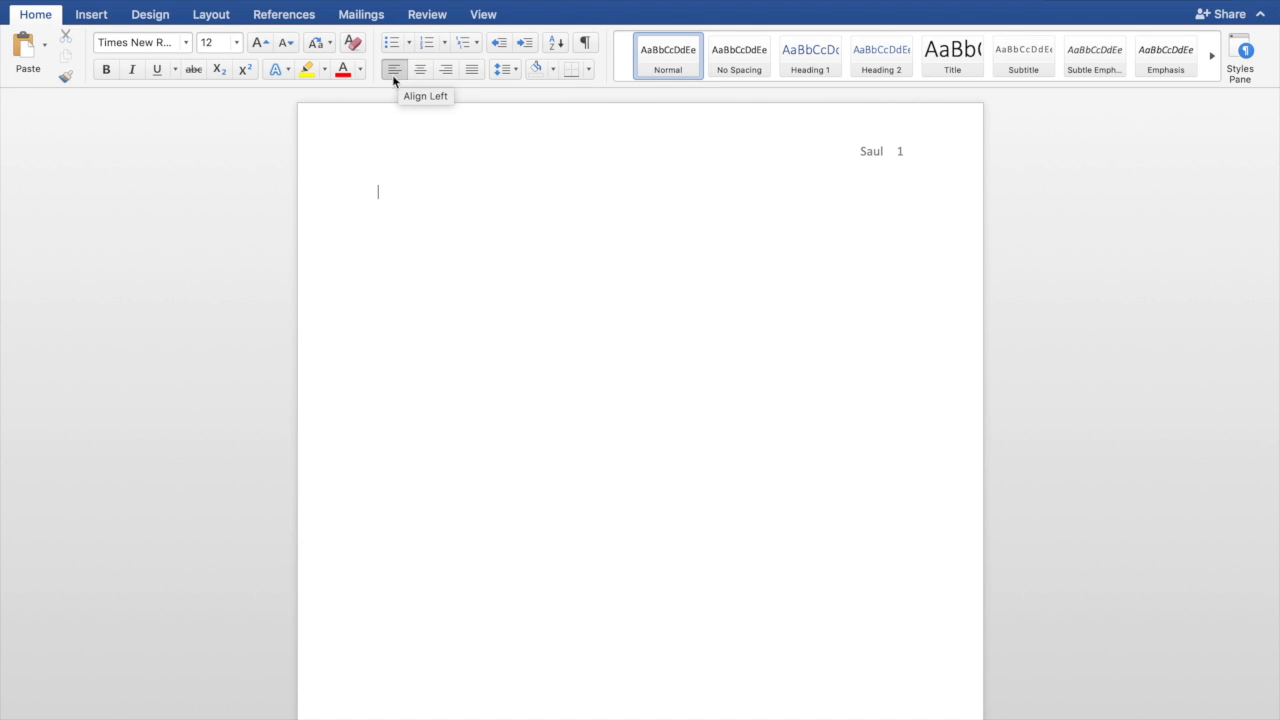
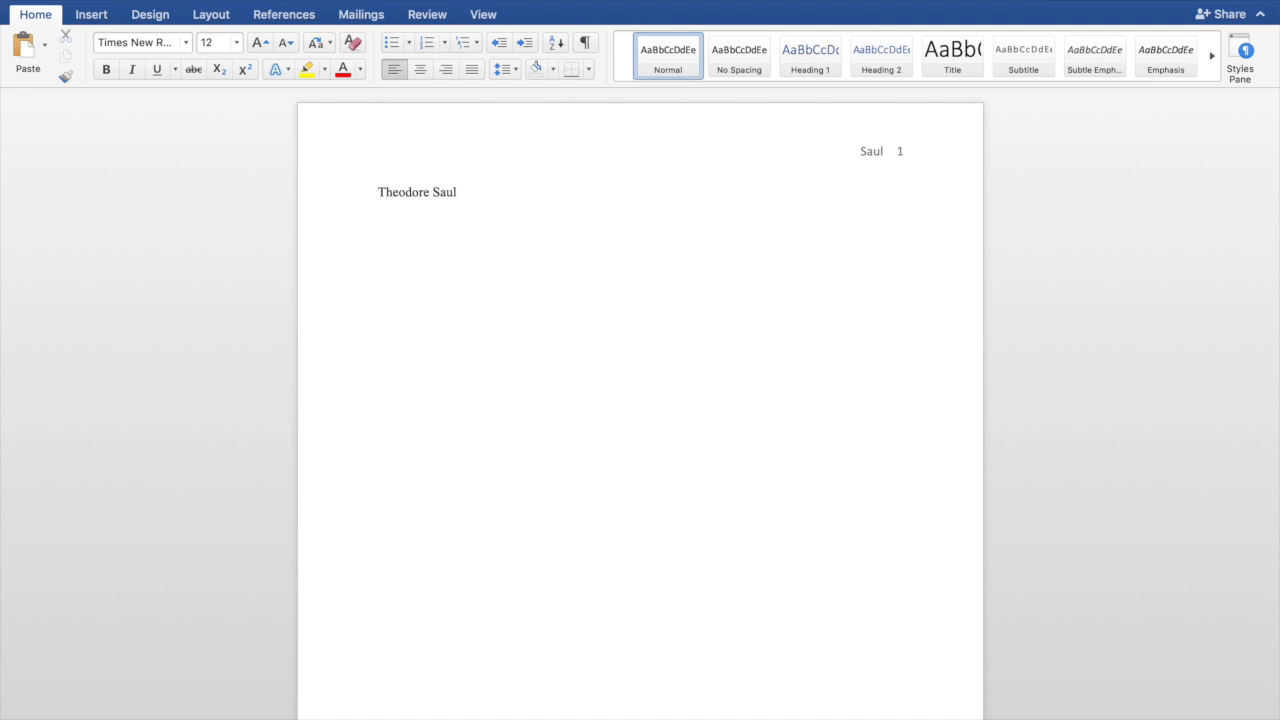
Type the author's full name, then begin the instructor names on the next line, fixing typos
key("Return")
type("Dr. Teacher/ Mr. Teacher. The T")
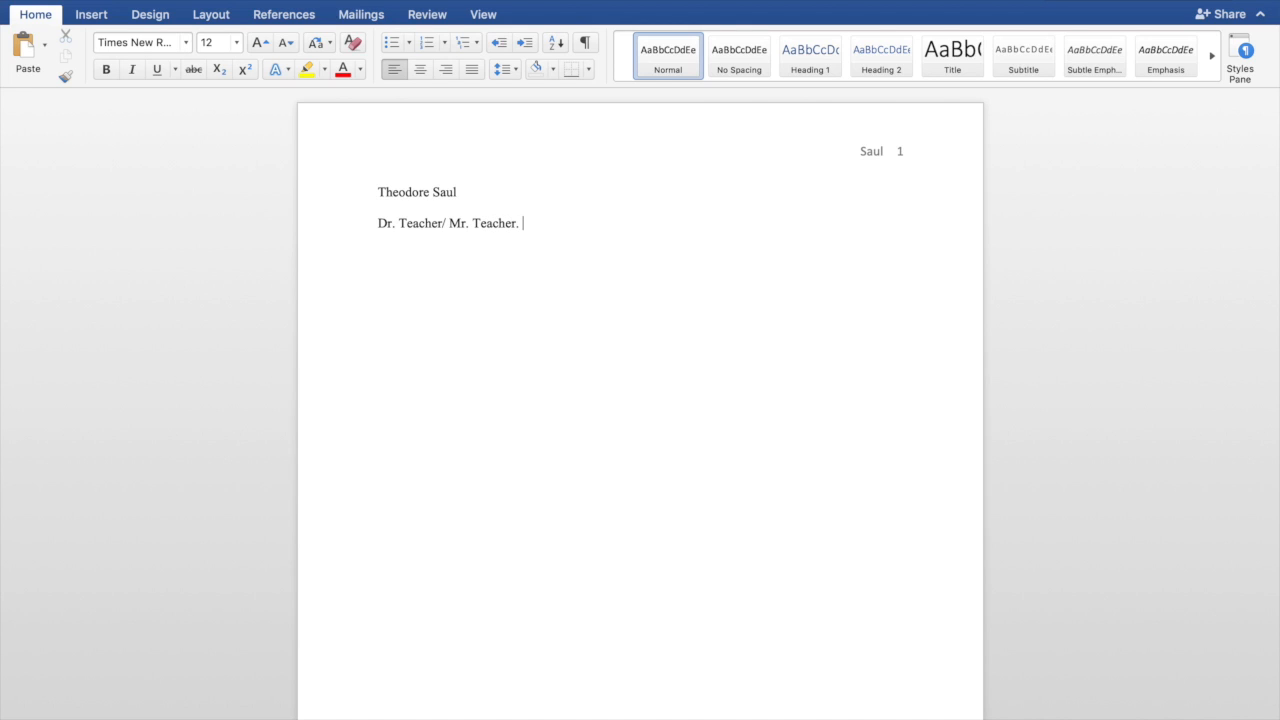
key("BackSpace")
key("BackSpace")
key("BackSpace")
key("BackSpace")
key("BackSpace")
key("BackSpace")
key("BackSpace")
Finish the instructor line with '/The Teacher' and add course code ED315N below it
type("/The Teacher")
key("Return")
type("ED315N")
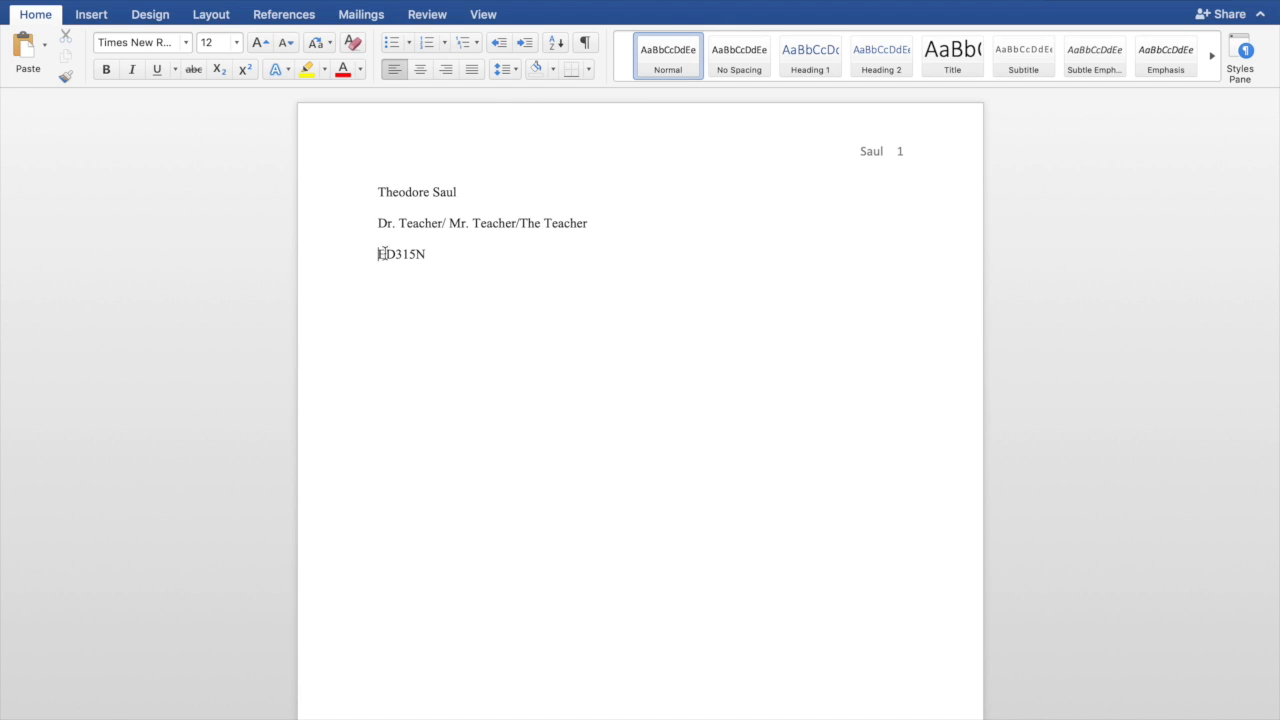
left_click_drag(378, 254, 436, 254)
left_click(437, 254)
key("Return")
Type the date 'December 14, 2018' and begin the alternate form '/ 14, Decem'
type("December")
type("14, 2018")
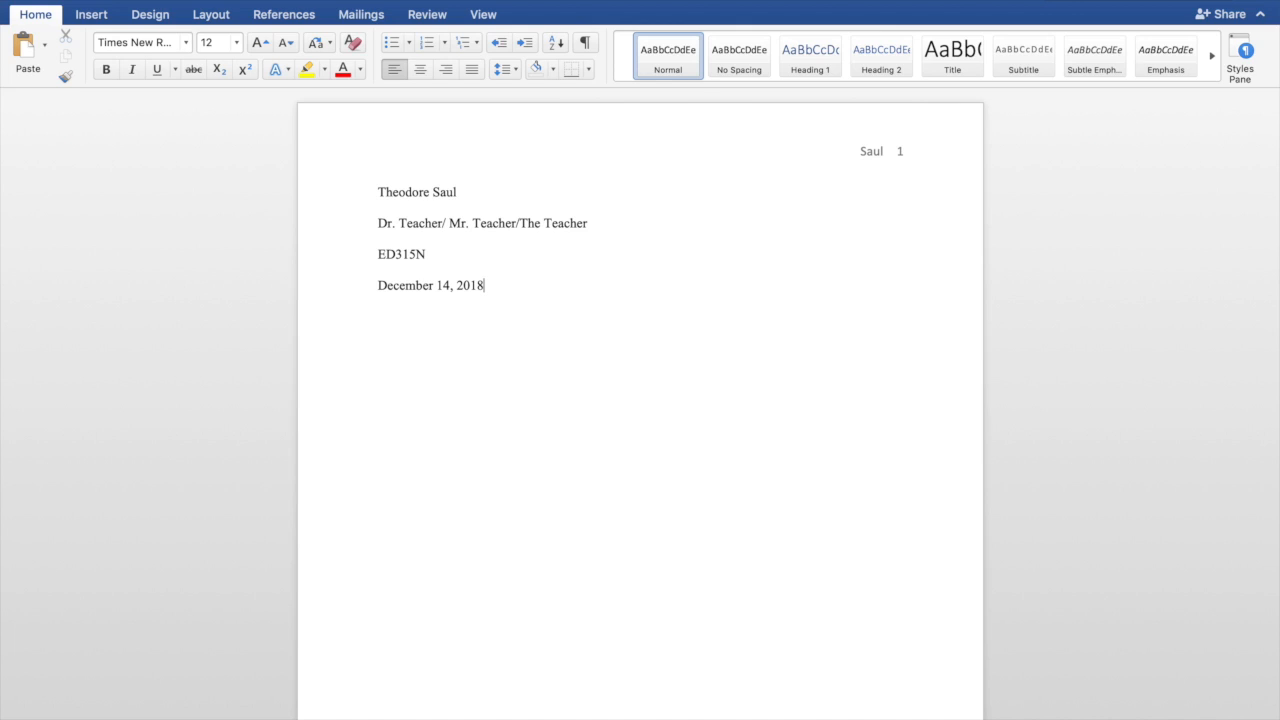
type("/ 14, Decem")
Complete the alternate date with 2018, add the centred 'Title of the Paper', then left-align below
key("Return")
type("2018")
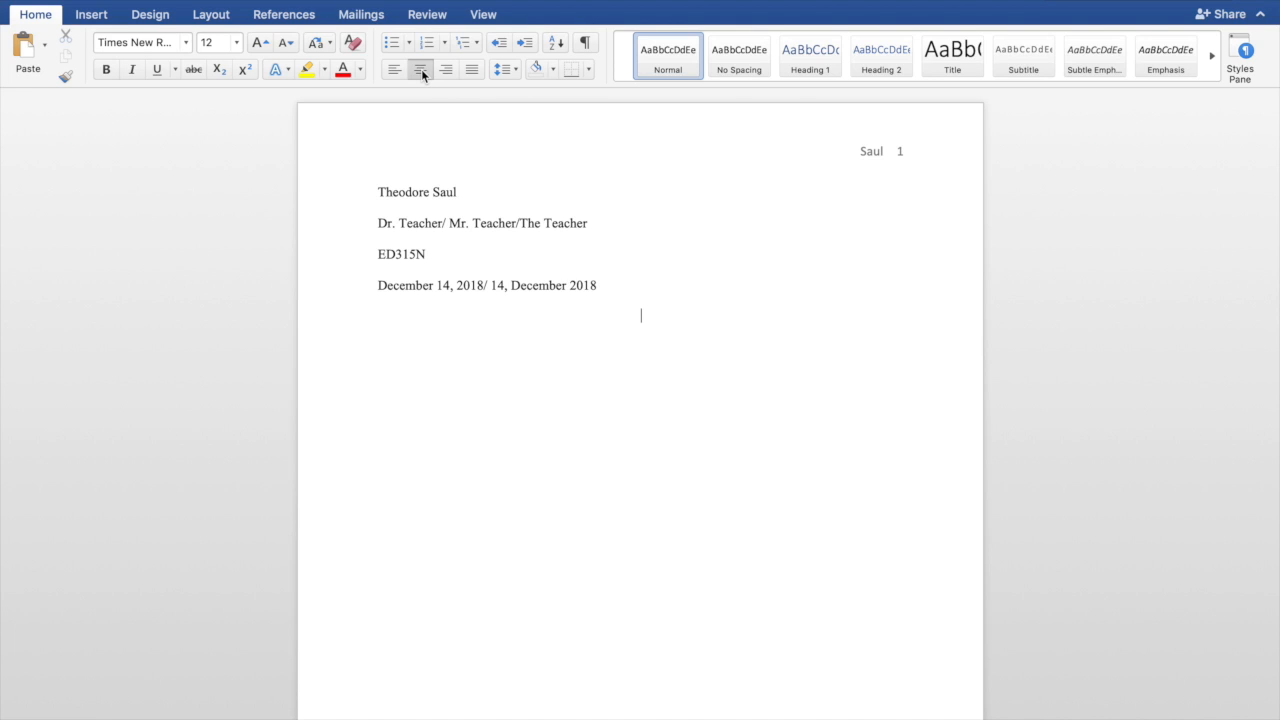
type("Title of the Paper")
left_click(390, 75)
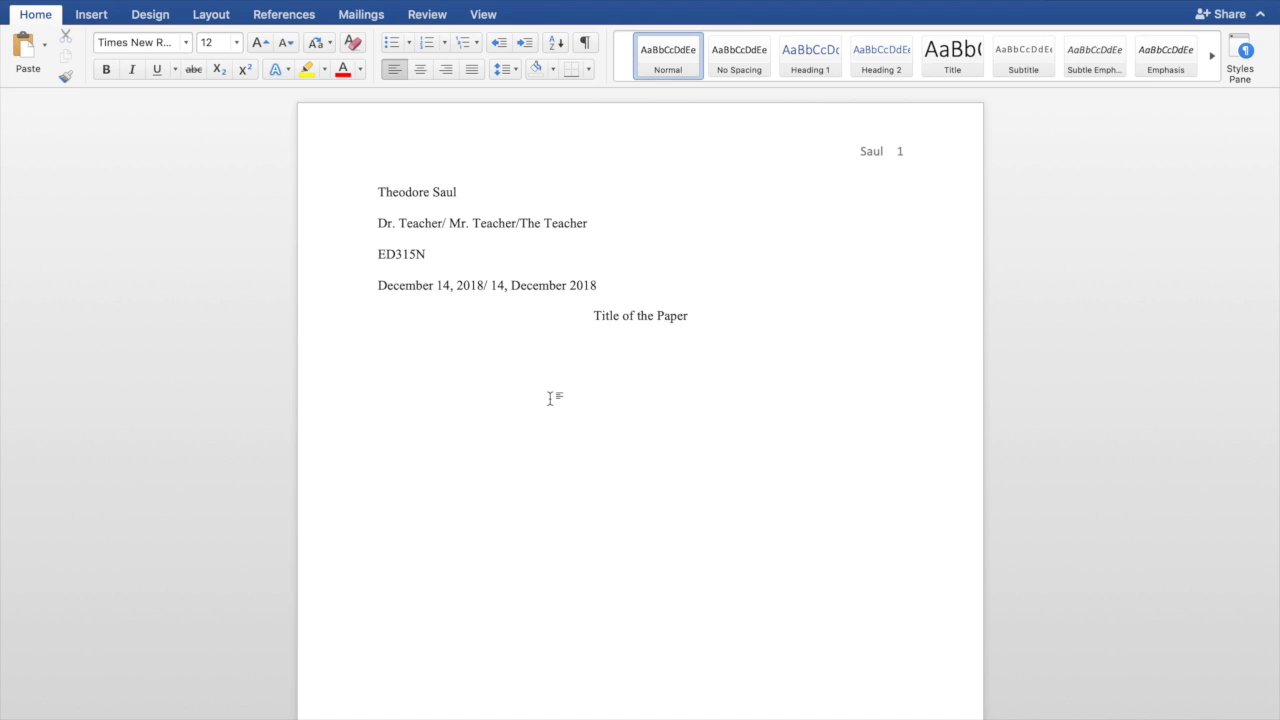
Add two placeholder body paragraphs below the title, each with a Tab-indented first line
key("Tab")
type("winlerinirfjnw")
type("erfnksdcwenfsieufh")
type("wenflirebfkaeirbflkjebflauie")
type("wbfalwuefglawjehfbawuebfkjwec")
type("bakewufbajwkshefcakjshebfckays")
type("ekfawbeckbeucybaejhfbakseyfk")
type("wuebcykuayebfkuwEBCUAYBWEKUFBAWE")
type("FSDRUYkejfbsk")
type("vbakejvbksuerbvskbtgksueyr")
type("blebrfuysbergubsrvusblvjhsb")
type("fvbskurvblsuerhv")
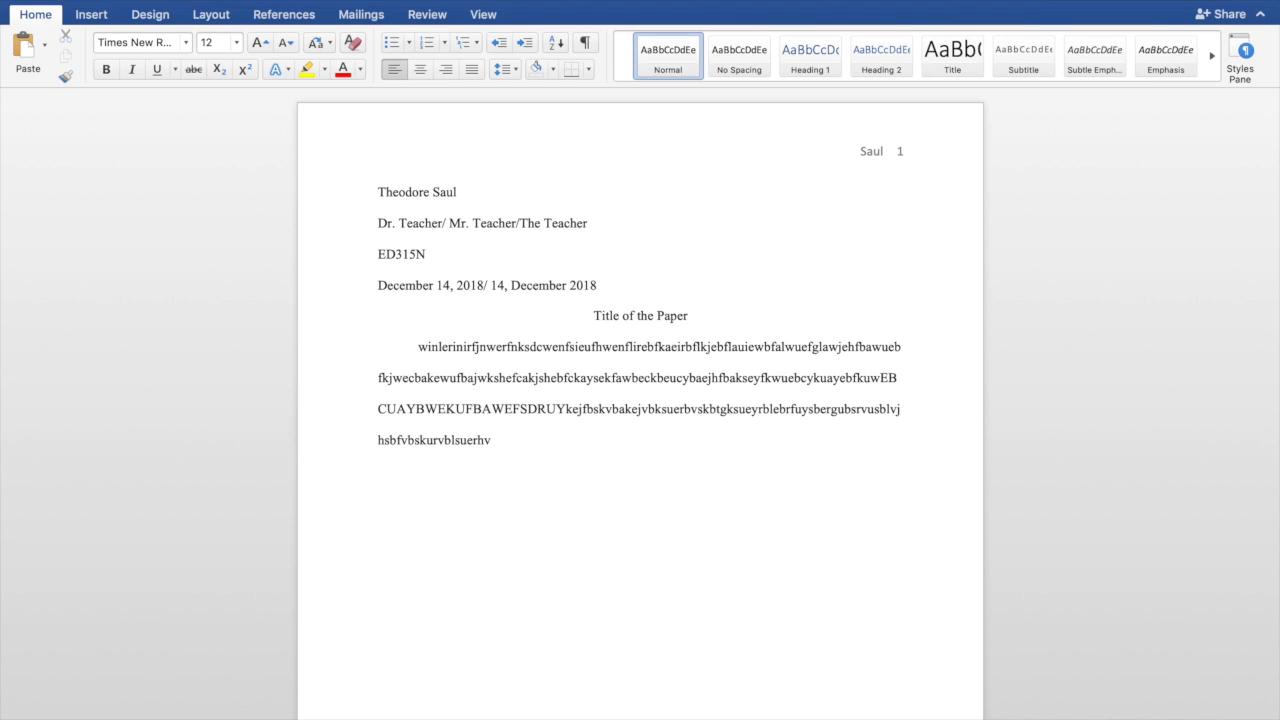
type(".")
key("Return")
key("Tab")
type("rfvjshebvskeriugvbeirugbkesrubvrtuigh")
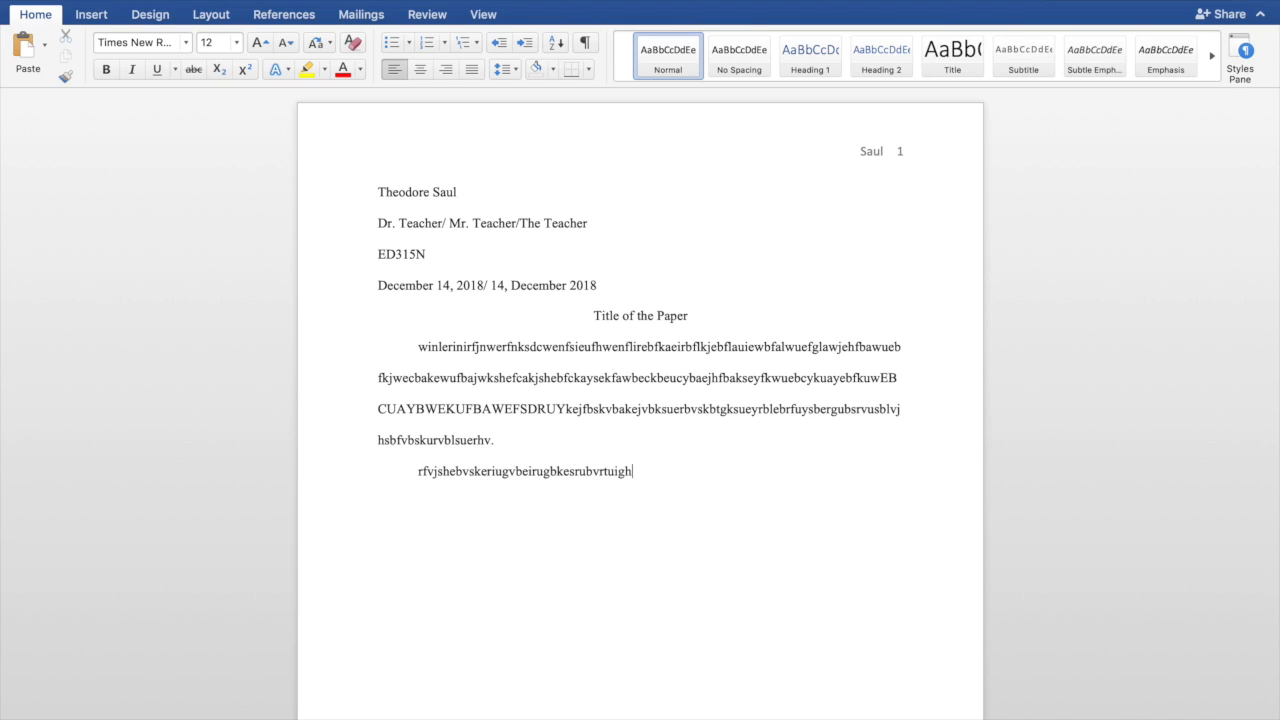
type("osritubvkritughsliurvlaekruhv")
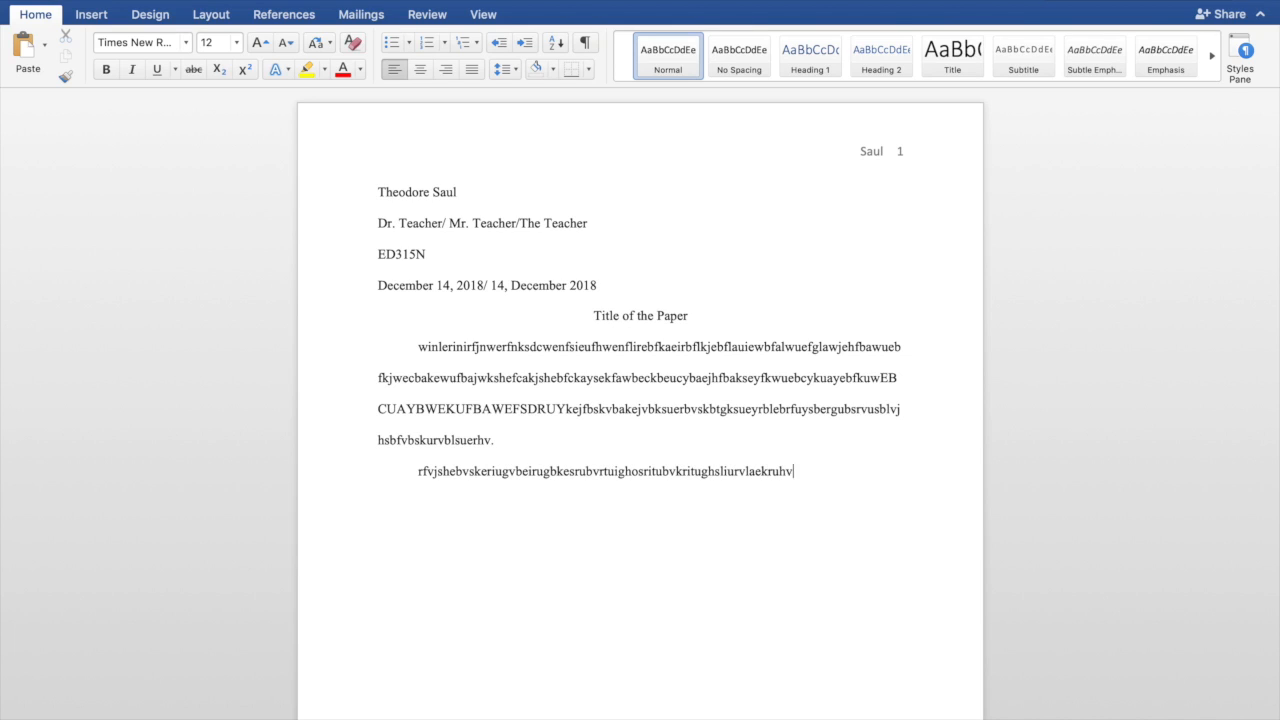
type("isuernliauernfilsvuerglvsieurbnvlsker")
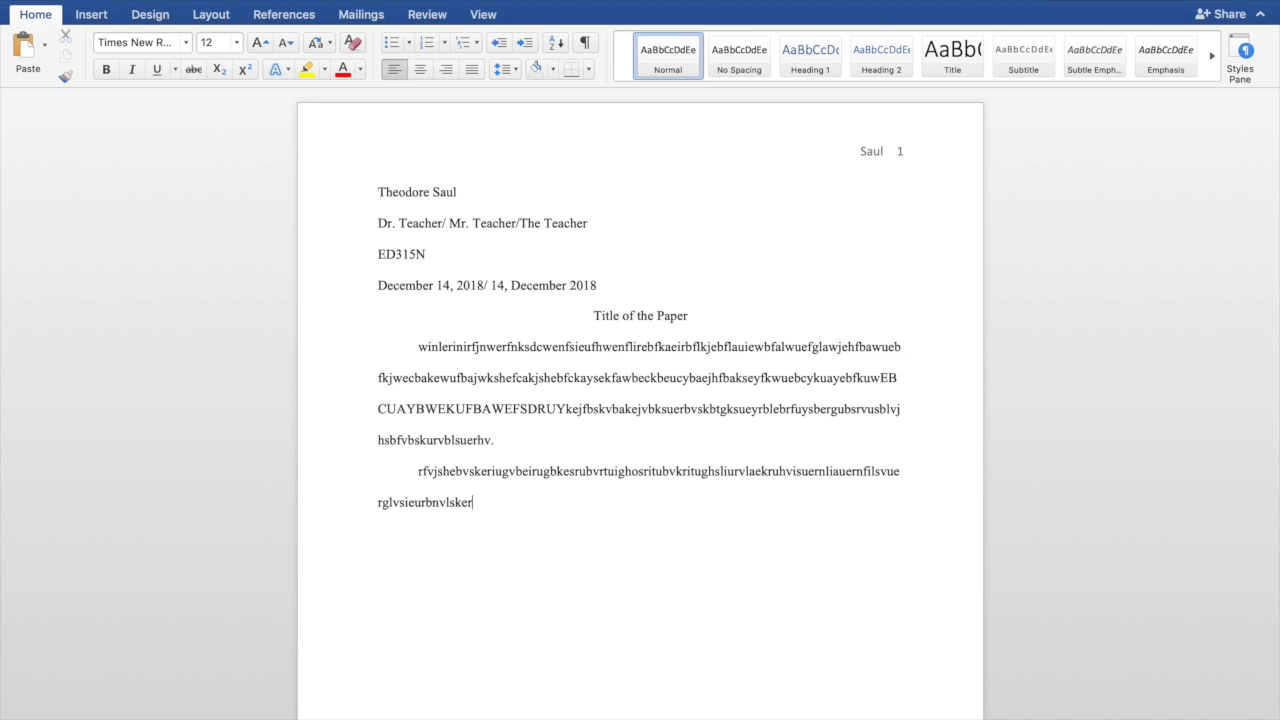
type("ubvlskejrvksjruhvblserubflvsierubvls")
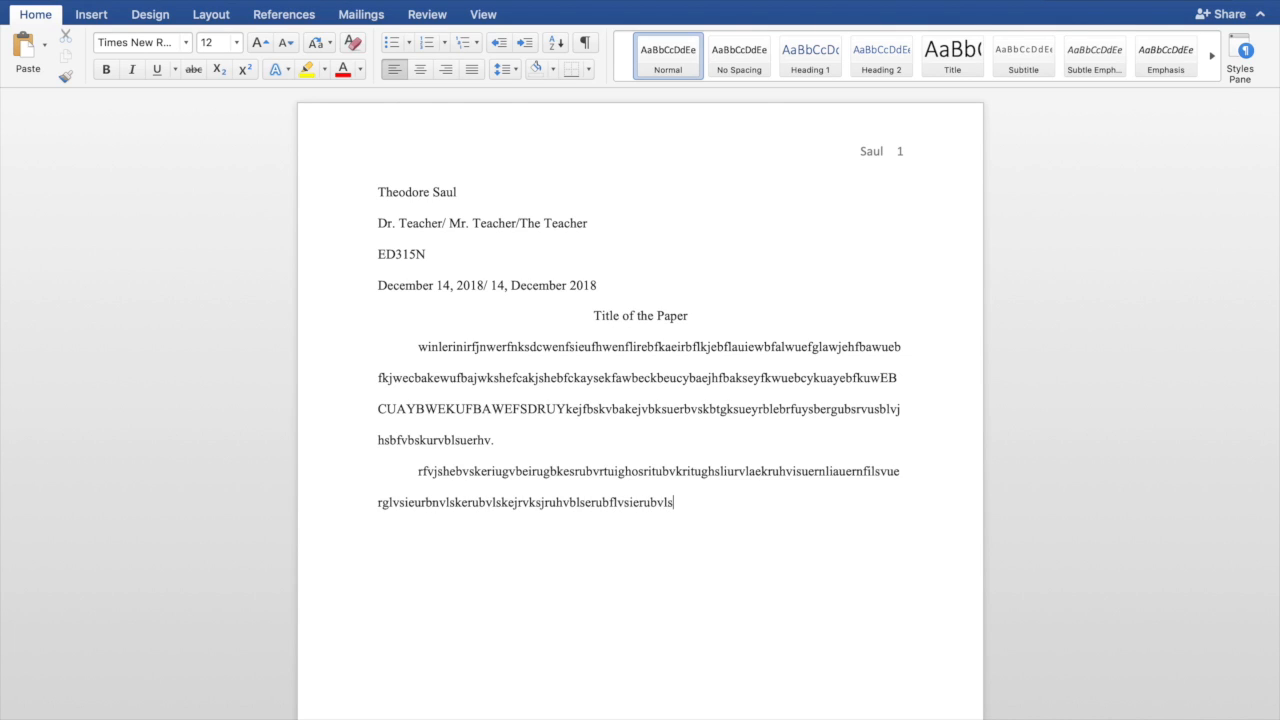
type("eirublsvidufbvlsidfjbvkseiufhrvlsuiebr")
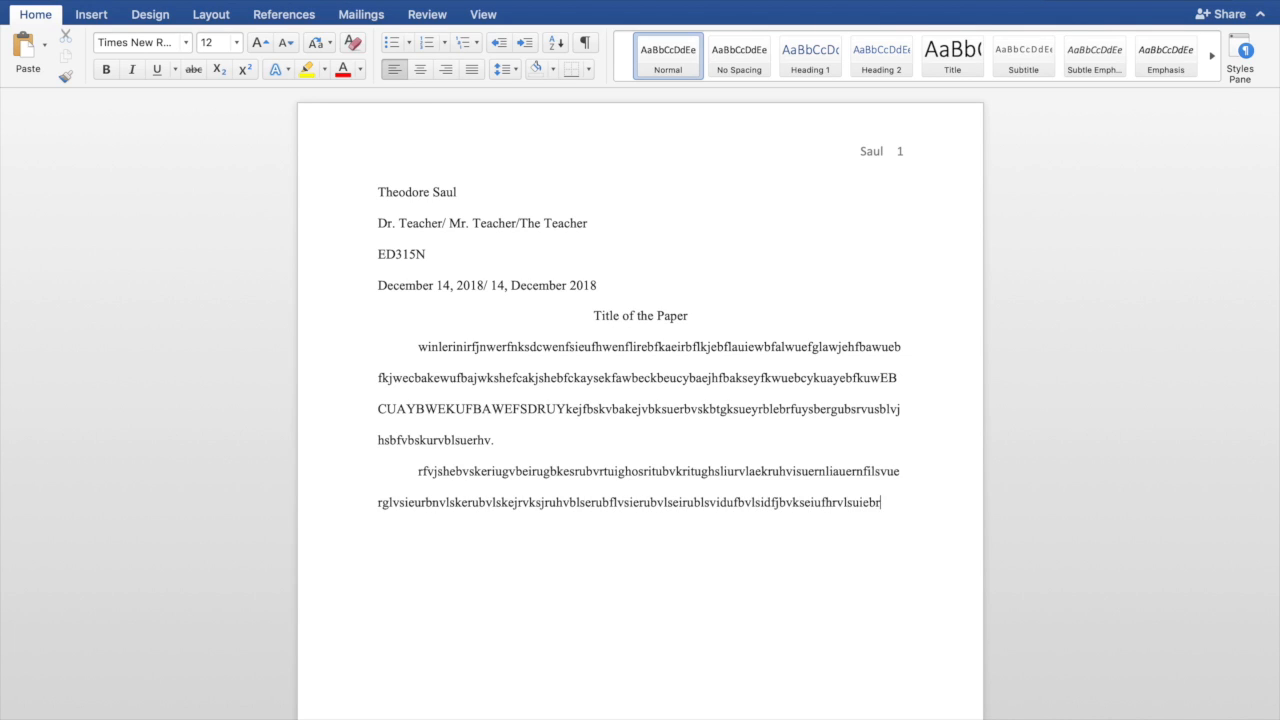
type("vliuebrfuvbeskriuvbsleribuvslerjbv")
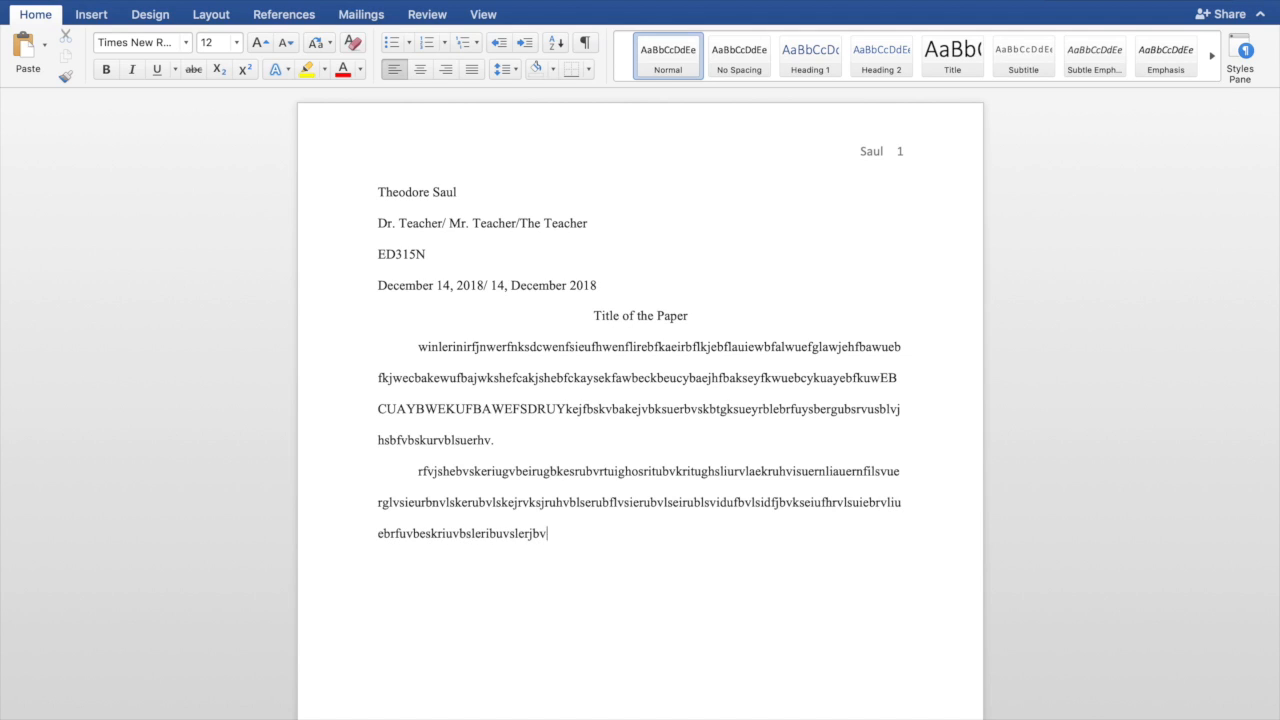
type("lieurbvlsieurbvliusbvl")
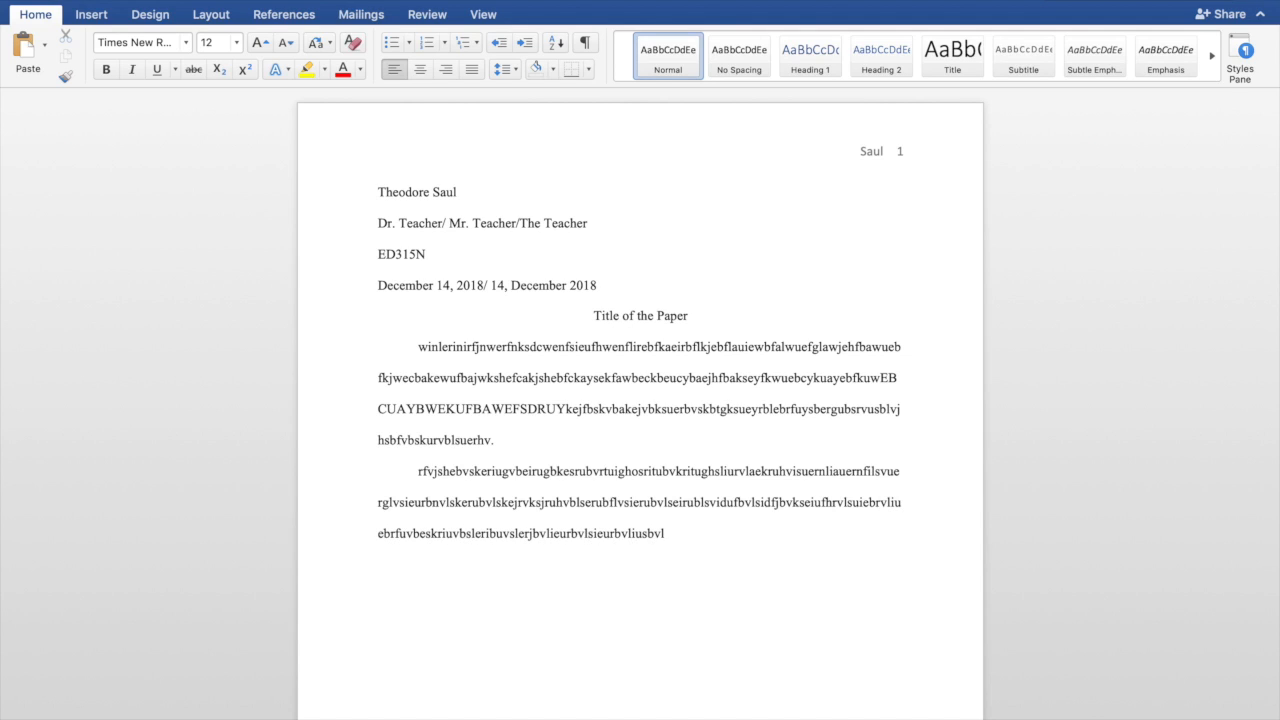
type(".")
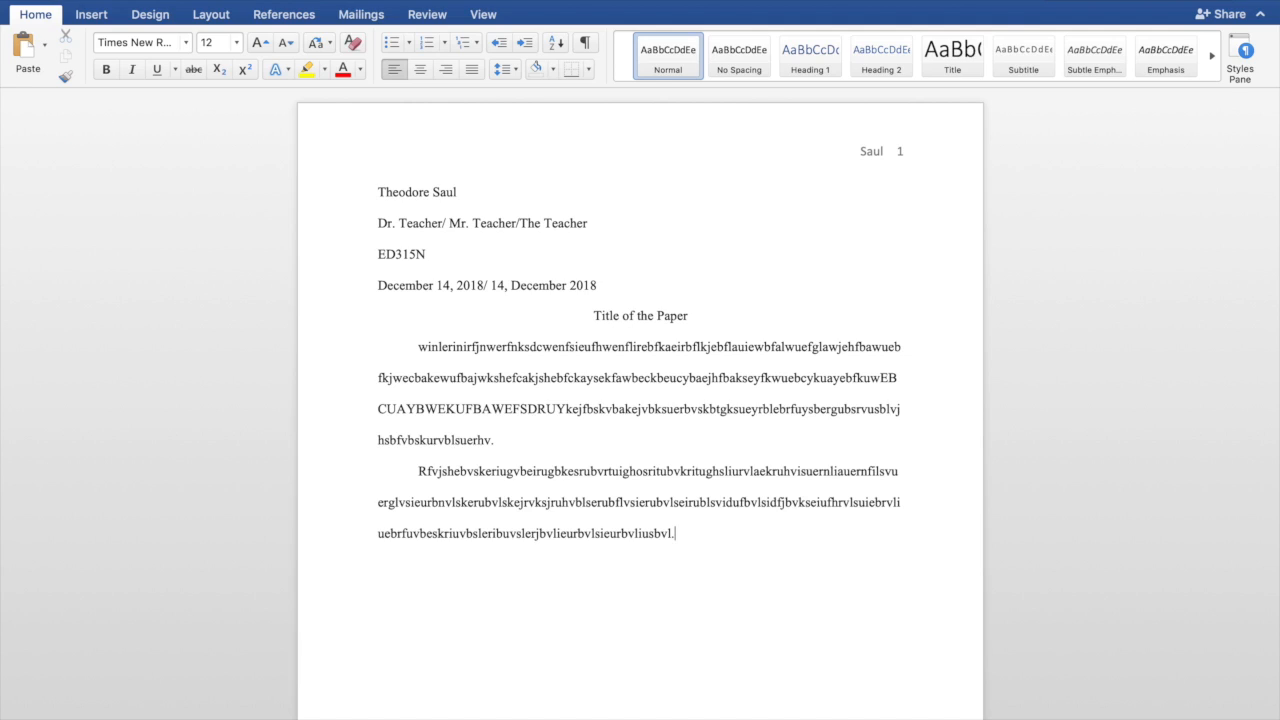